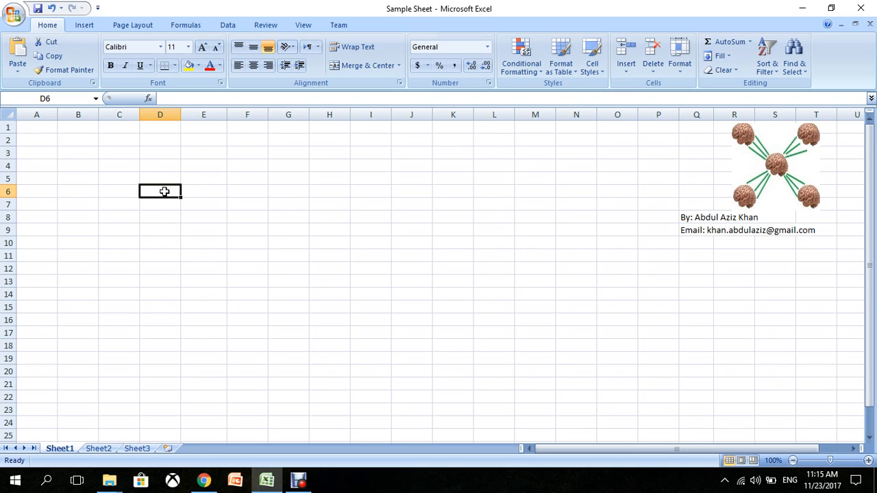
- Enter the heading "S. No." in C5 and number the rows below it 1 to 16 in C6:C21
{"action": "left_click", "coordinate": [127, 177]}
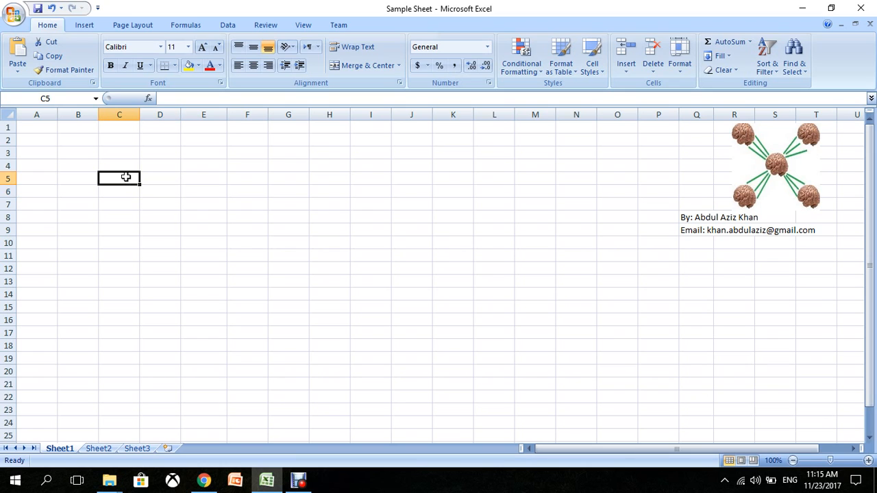
{"action": "type", "text": "S. No."}
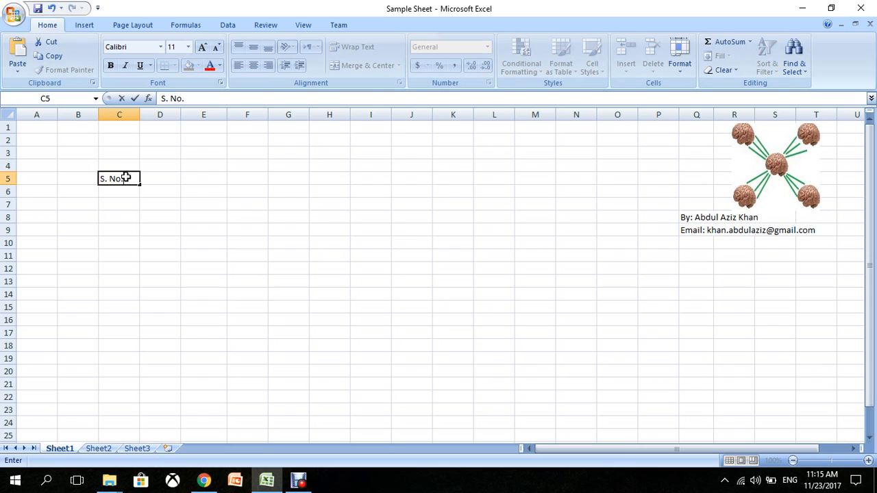
{"action": "key", "text": "Return"}
{"action": "type", "text": "1"}
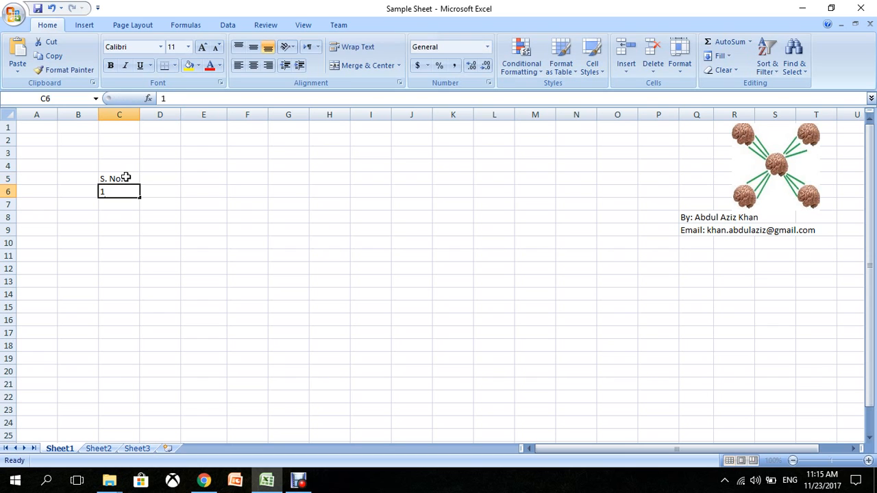
{"action": "key", "text": "Return"}
{"action": "type", "text": "2"}
{"action": "key", "text": "Return"}
{"action": "type", "text": "3"}
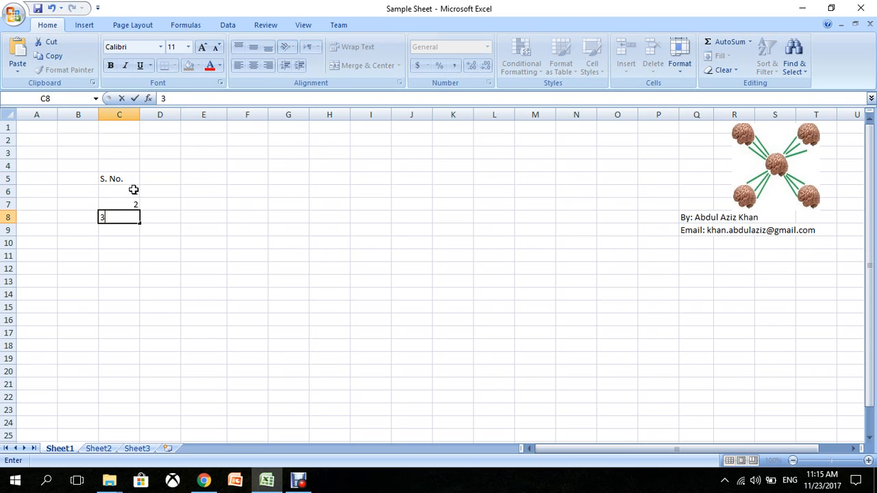
{"action": "left_click_drag", "start_coordinate": [133, 191], "coordinate": [127, 388]}
- Add the column headings Name, Date and Amount in D5, E5 and F5
{"action": "left_click", "coordinate": [167, 178]}
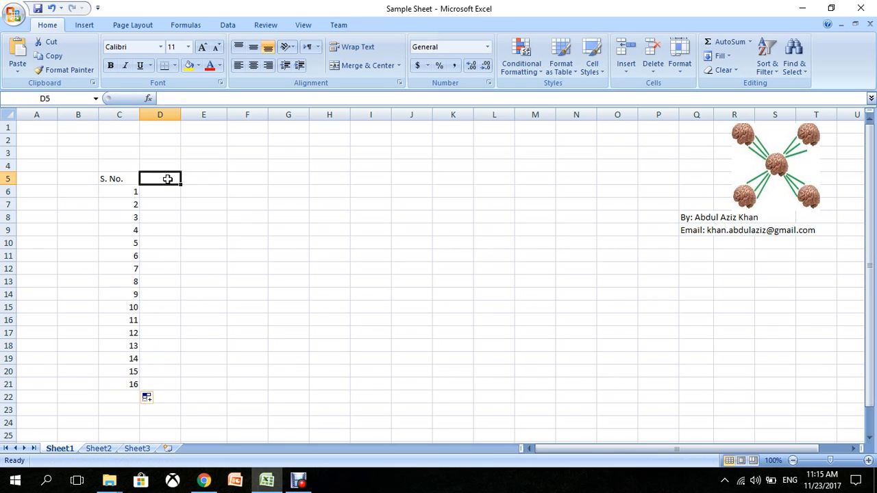
{"action": "type", "text": "Name"}
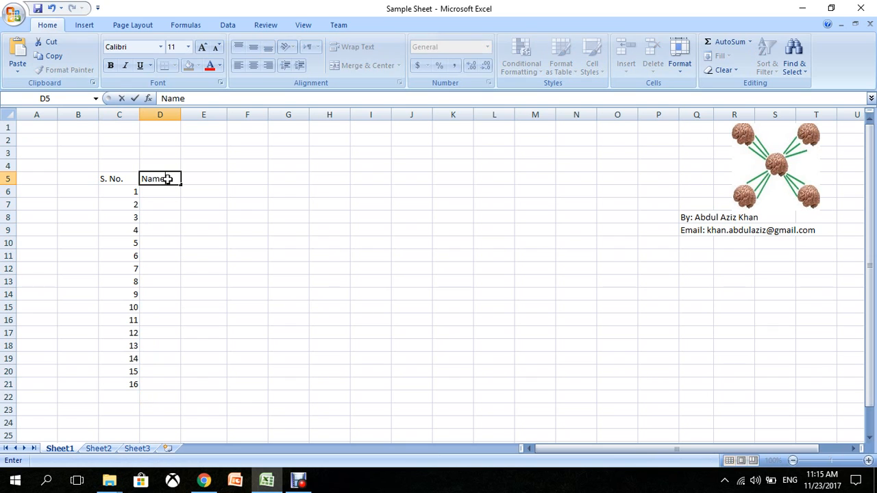
{"action": "key", "text": "Tab"}
{"action": "type", "text": "Dat"}
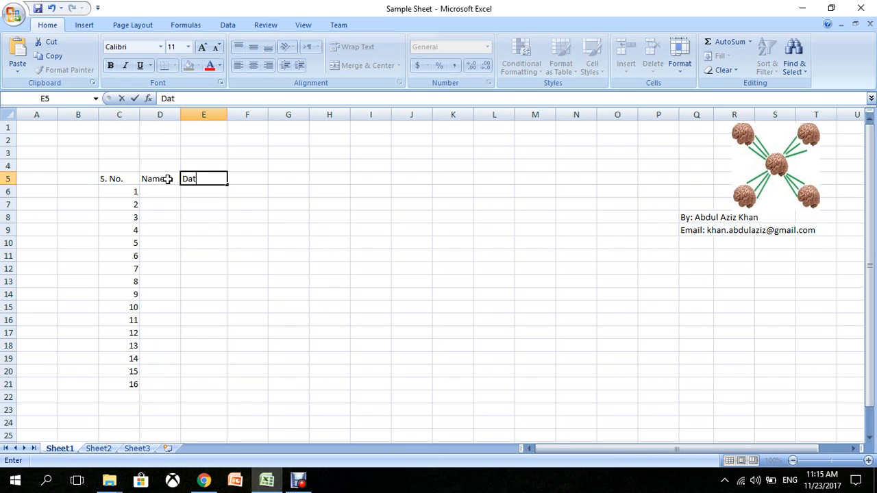
{"action": "key", "text": "Tab"}
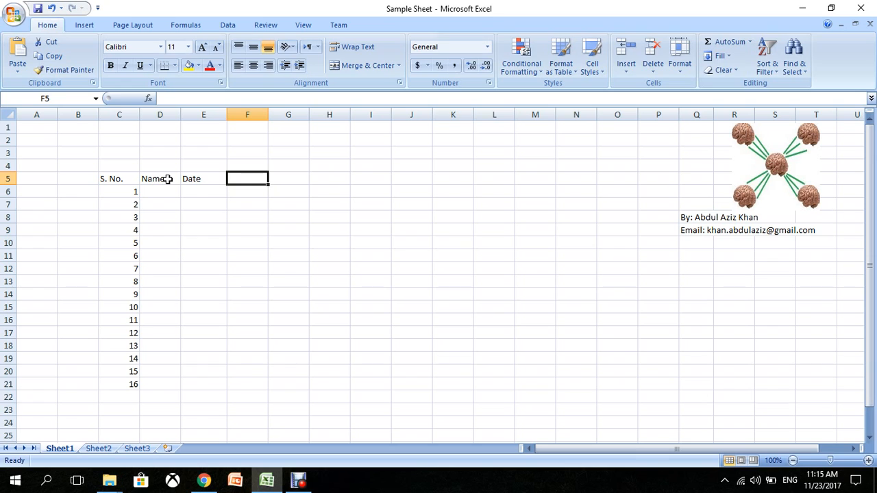
{"action": "type", "text": "Amount"}
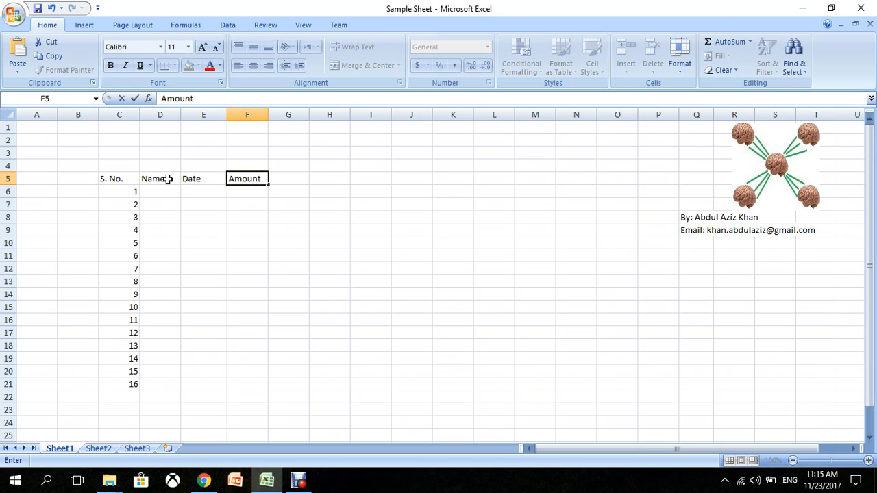
{"action": "left_click", "coordinate": [170, 192]}
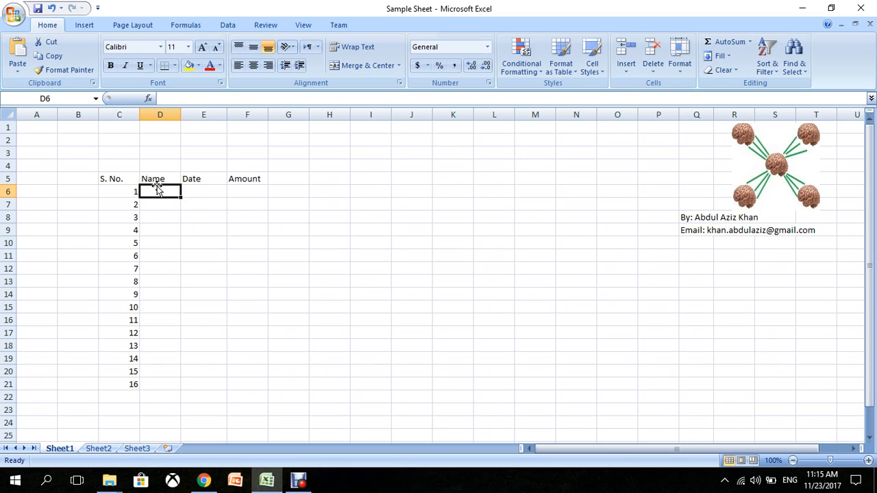
- Create a lookup list in column N with the heading Name in N1 and four first names in N2:N5
{"action": "left_click", "coordinate": [586, 132]}
{"action": "type", "text": "M"}
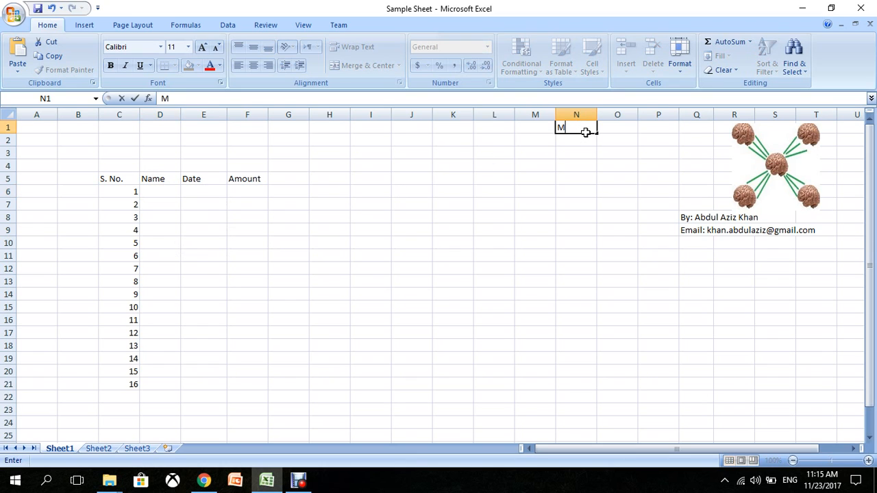
{"action": "type", "text": "Name"}
{"action": "key", "text": "Return"}
{"action": "type", "text": "Ali"}
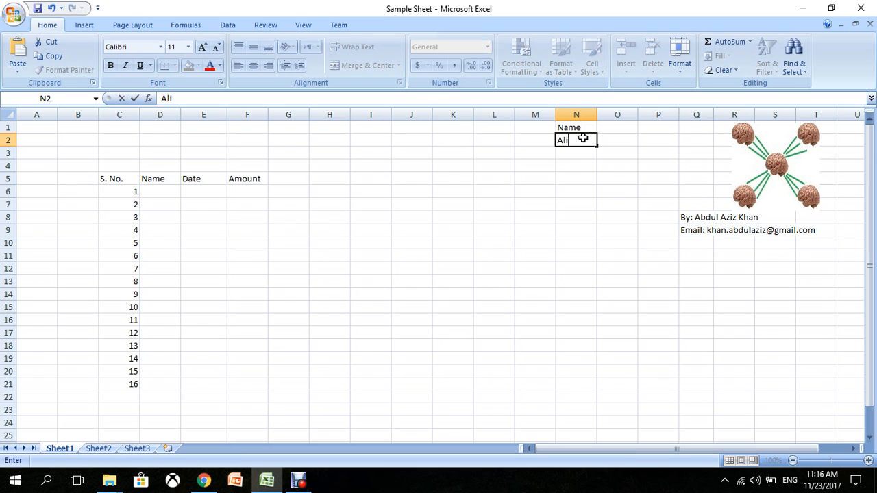
{"action": "key", "text": "Return"}
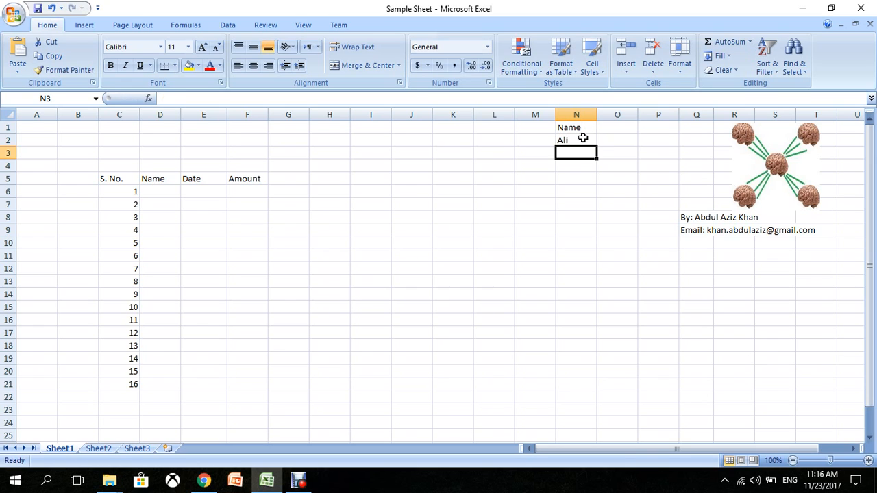
{"action": "type", "text": "Khan"}
{"action": "key", "text": "Return"}
{"action": "type", "text": "Haziq"}
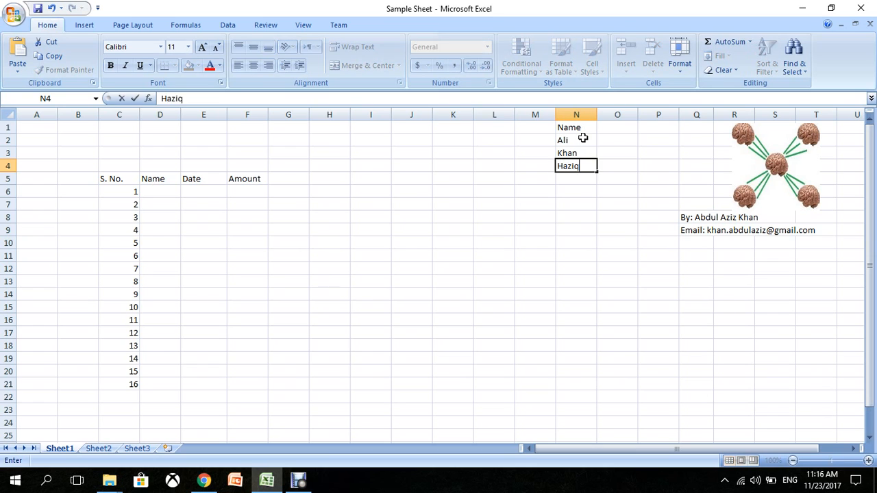
{"action": "key", "text": "Return"}
{"action": "type", "text": "A"}
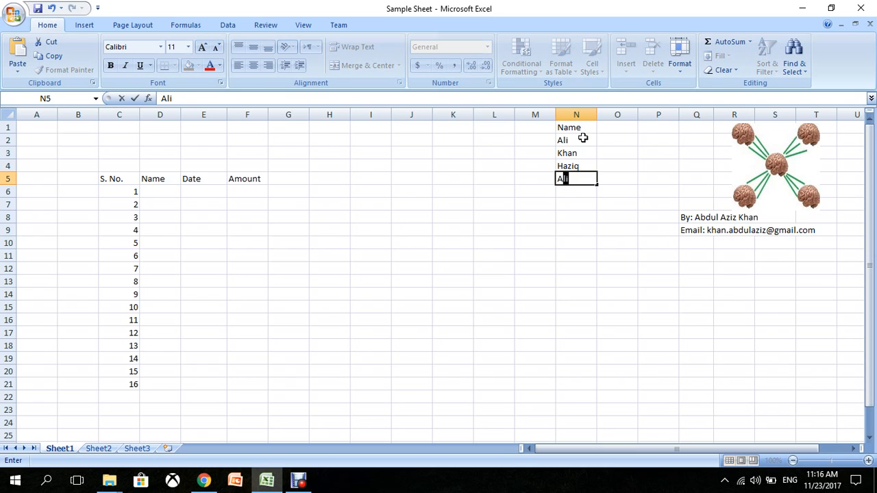
{"action": "type", "text": "kbar"}
{"action": "key", "text": "Return"}
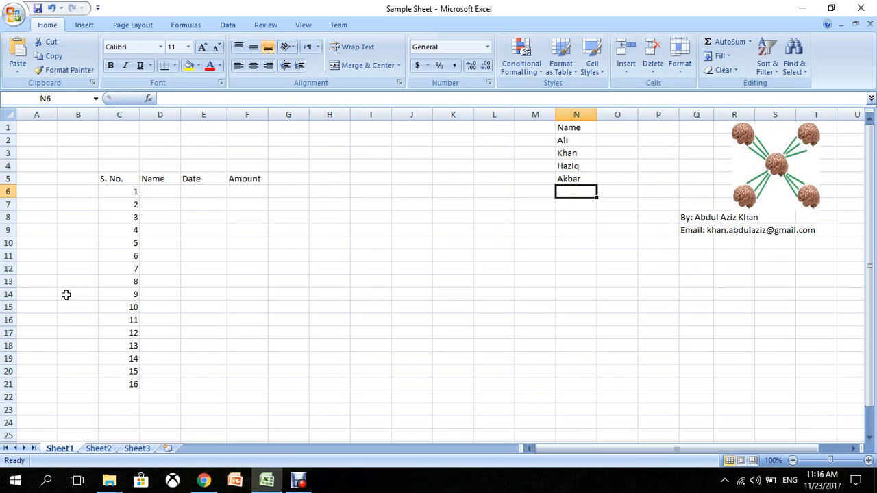
- Add a List data validation to D6 with the names in =$N$2:$N$5 as its source
{"action": "left_click", "coordinate": [162, 190]}
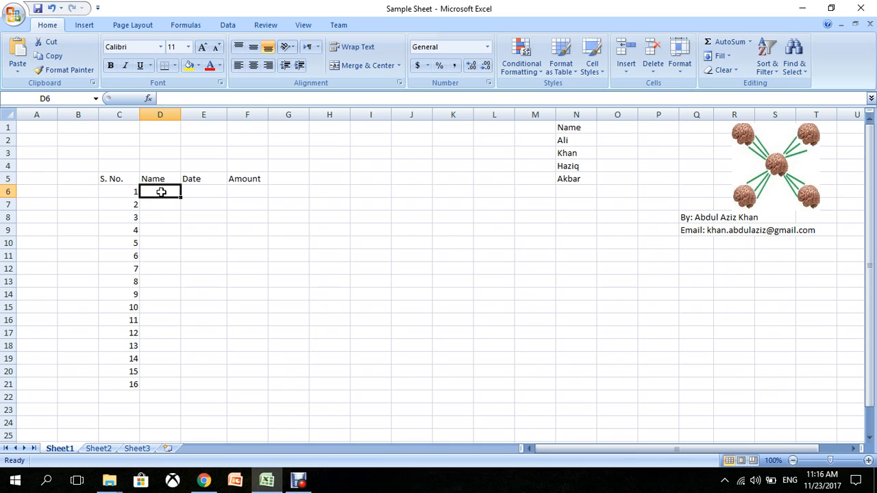
{"action": "left_click", "coordinate": [227, 25]}
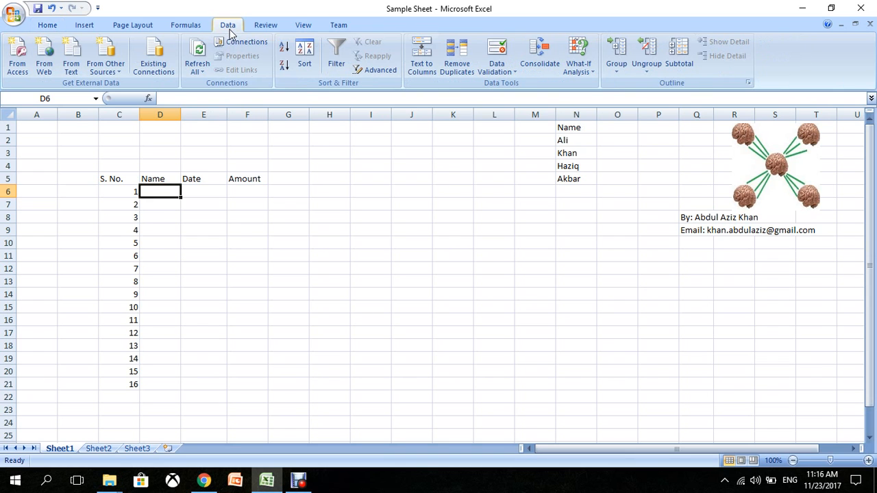
{"action": "left_click", "coordinate": [494, 51]}
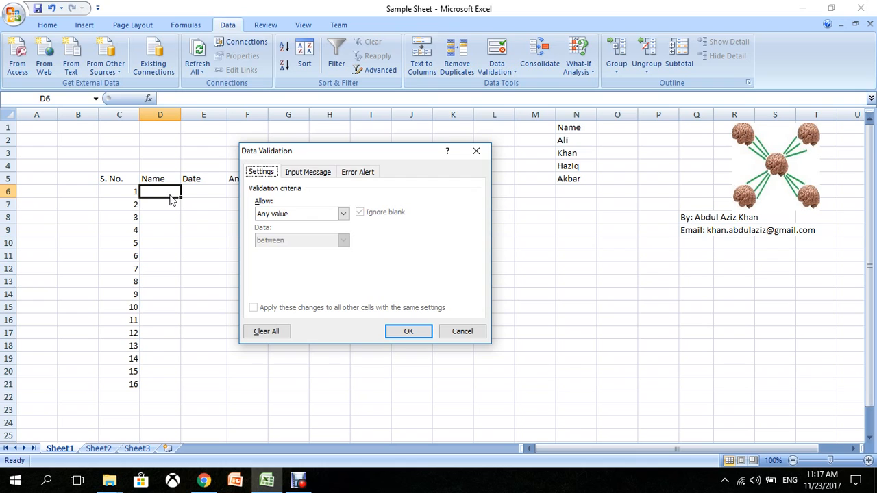
{"action": "left_click", "coordinate": [307, 213]}
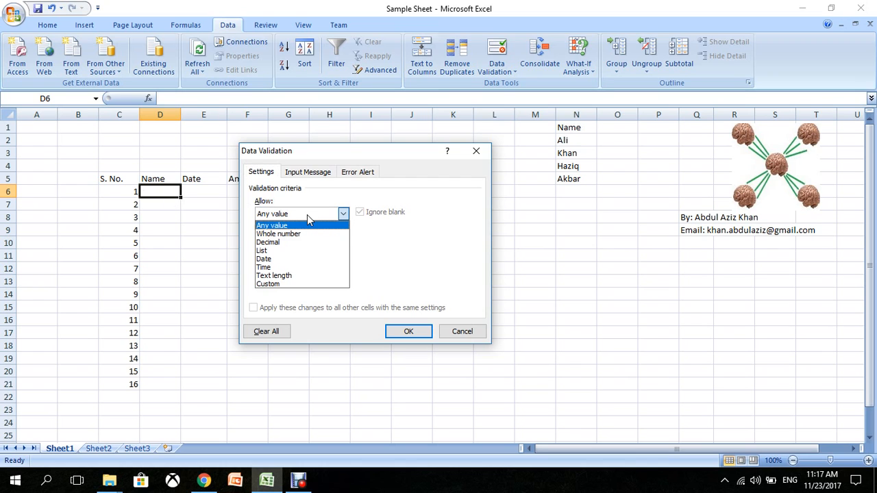
{"action": "left_click", "coordinate": [290, 252]}
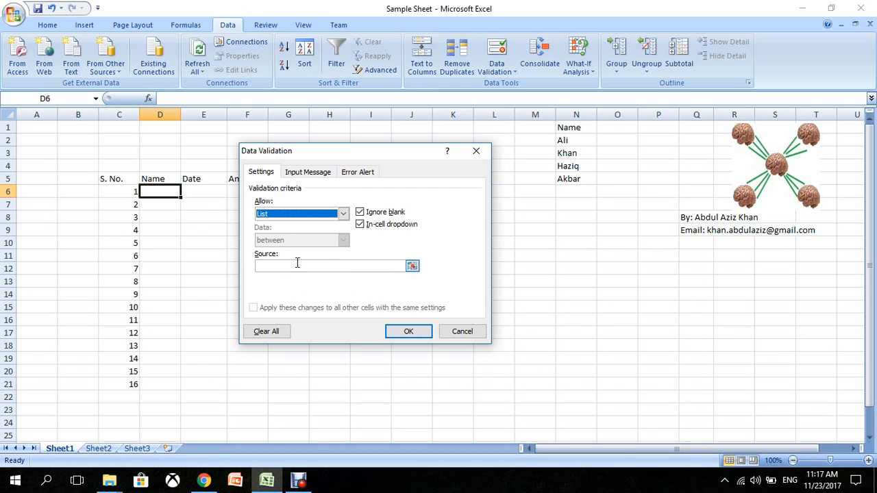
{"action": "left_click", "coordinate": [411, 268]}
{"action": "left_click", "coordinate": [411, 266]}
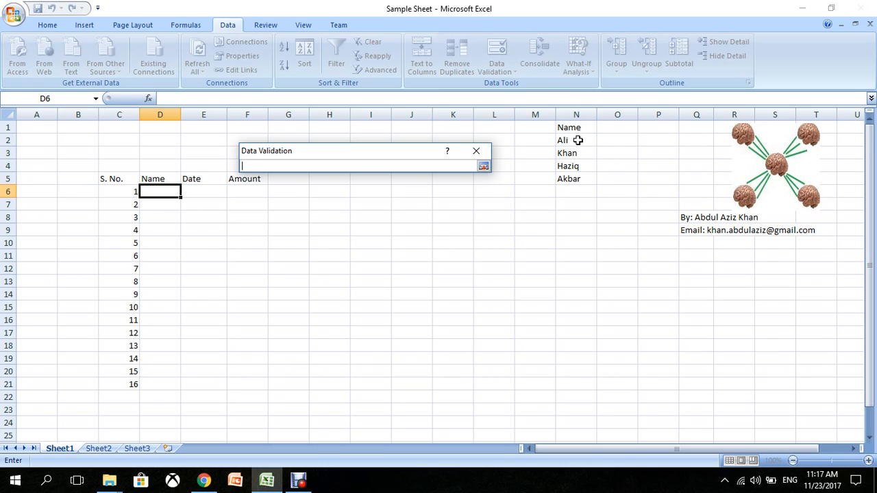
{"action": "left_click_drag", "start_coordinate": [579, 141], "coordinate": [573, 179]}
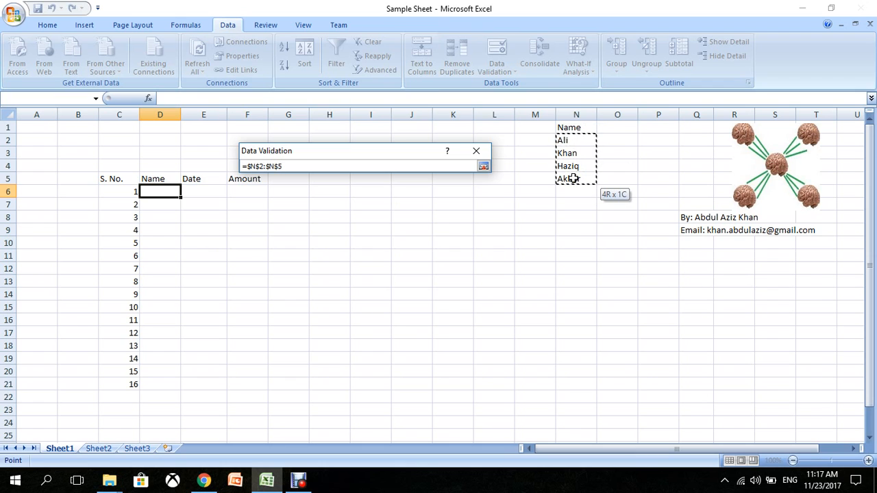
{"action": "left_click", "coordinate": [488, 170]}
{"action": "left_click", "coordinate": [409, 331]}
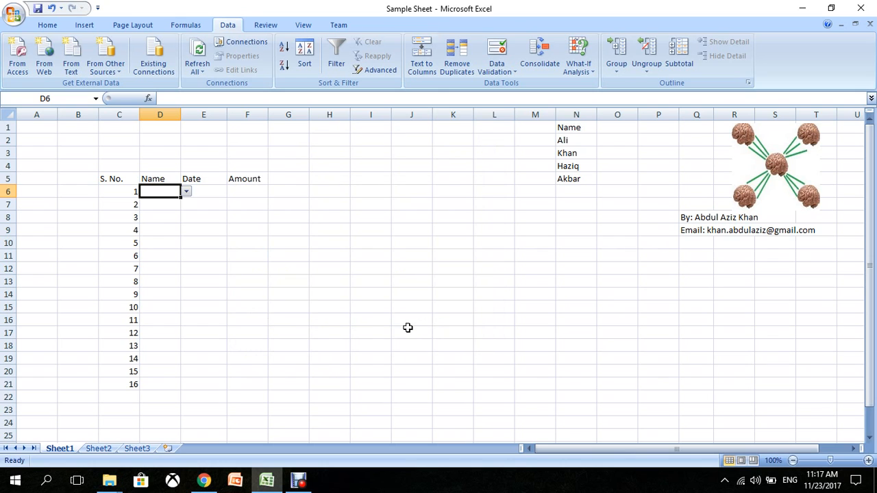
- Try D6's drop-down by picking the third name, and clear the cell again
{"action": "left_click", "coordinate": [186, 193]}
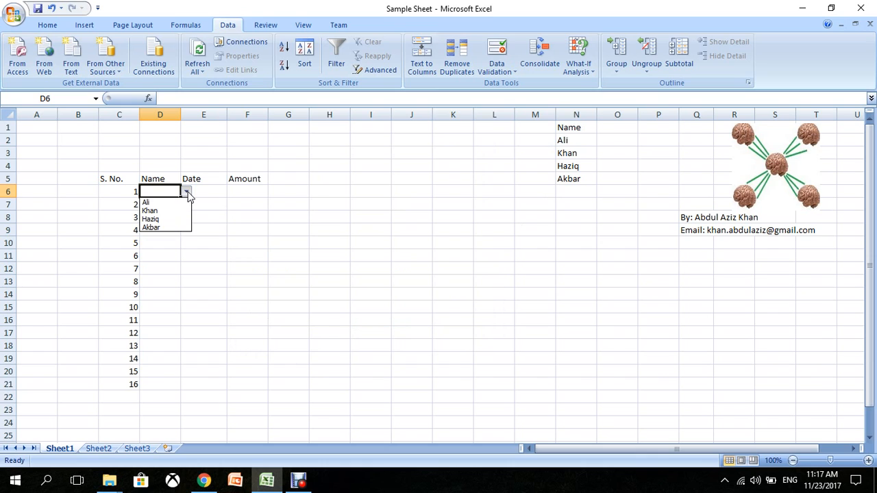
{"action": "left_click", "coordinate": [158, 220]}
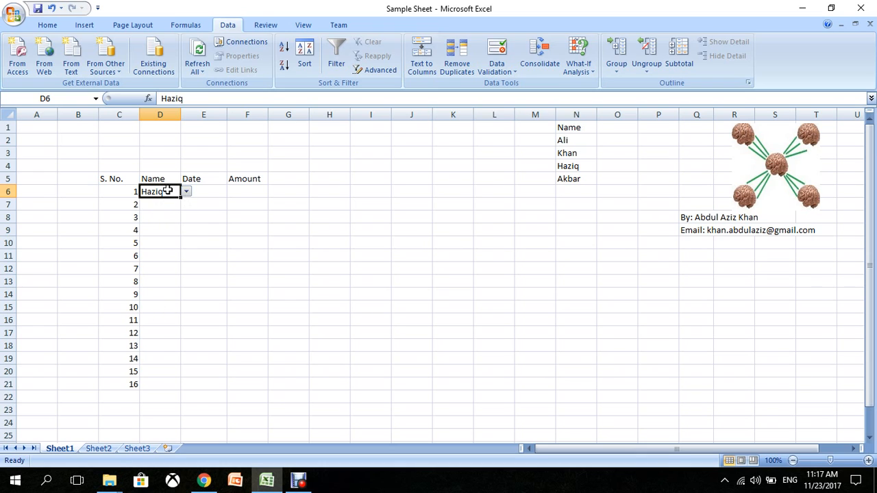
{"action": "key", "text": "Delete"}
- Copy the drop-down cell D6 to D7 and fill it down the Name column to D21
{"action": "key", "text": "ctrl+c"}
{"action": "left_click", "coordinate": [164, 204]}
{"action": "key", "text": "ctrl+v"}
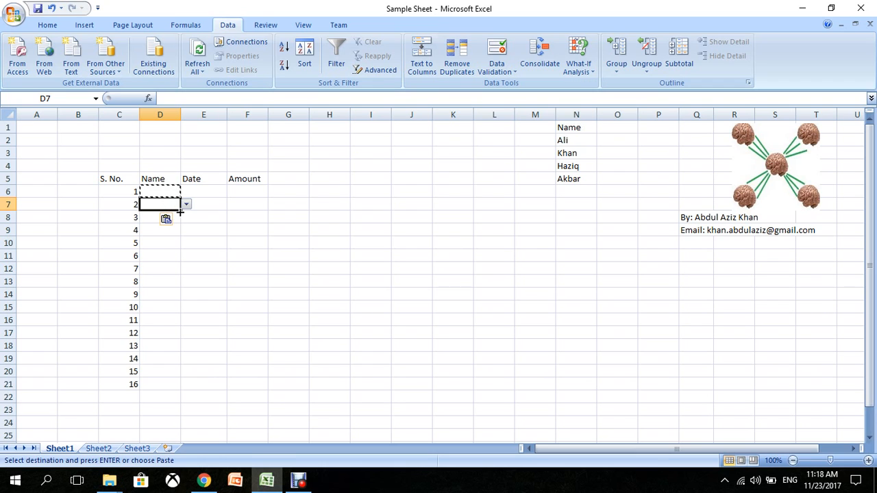
{"action": "left_click_drag", "start_coordinate": [181, 212], "coordinate": [182, 390]}
{"action": "left_click", "coordinate": [290, 328]}
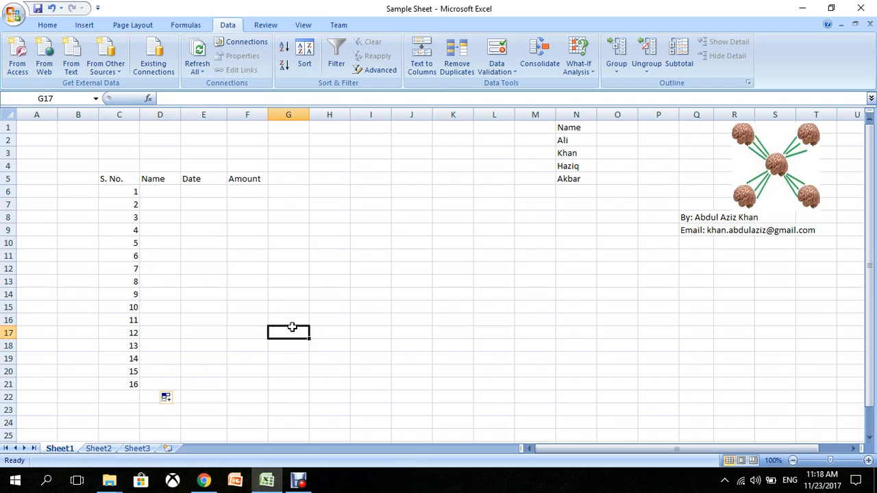
- Check the copied name drop-downs in the Name column at D8, D13 and D9 without choosing a name
{"action": "left_click", "coordinate": [177, 218]}
{"action": "left_click", "coordinate": [187, 218]}
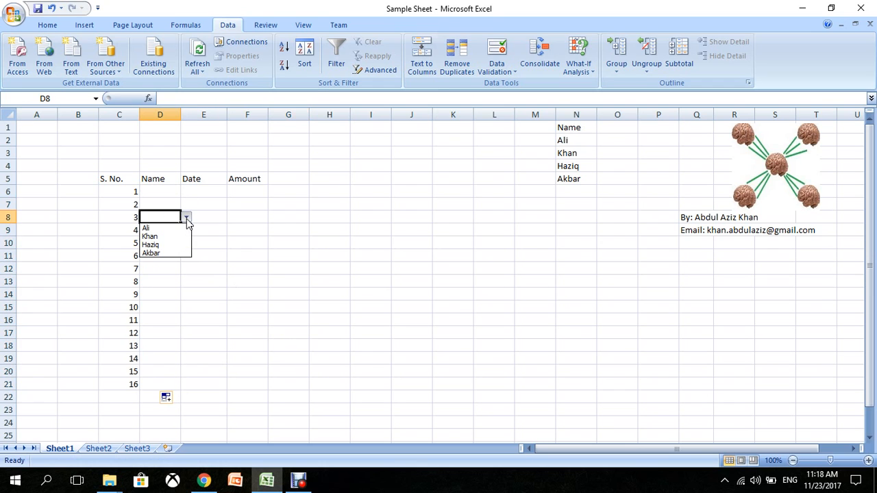
{"action": "left_click", "coordinate": [187, 219]}
{"action": "left_click", "coordinate": [163, 277]}
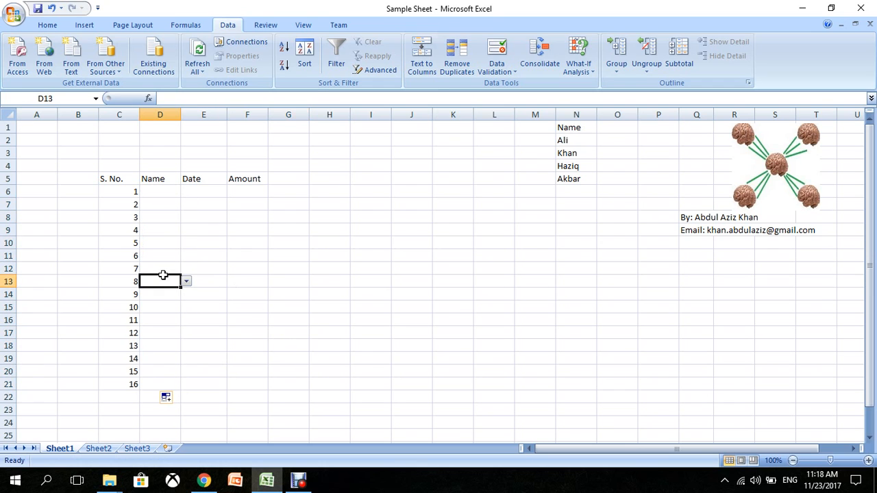
{"action": "left_click", "coordinate": [186, 281]}
{"action": "left_click", "coordinate": [187, 284]}
{"action": "double_click", "coordinate": [166, 232]}
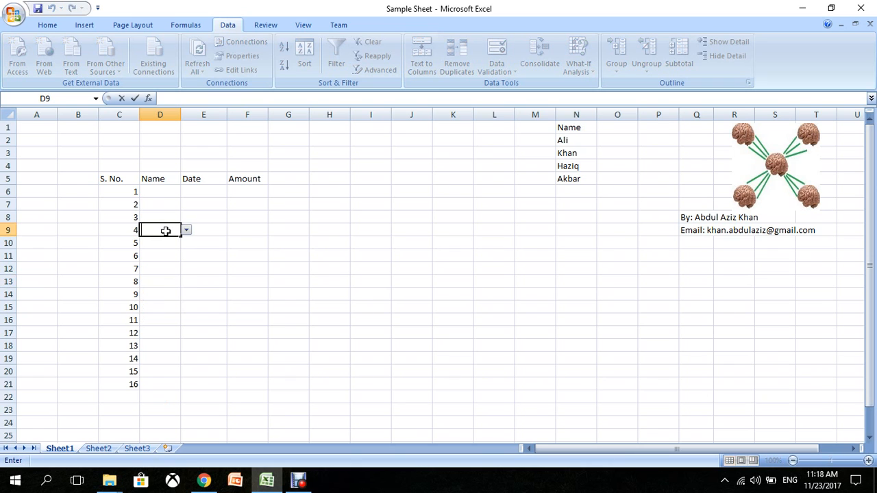
{"action": "left_click", "coordinate": [358, 301]}
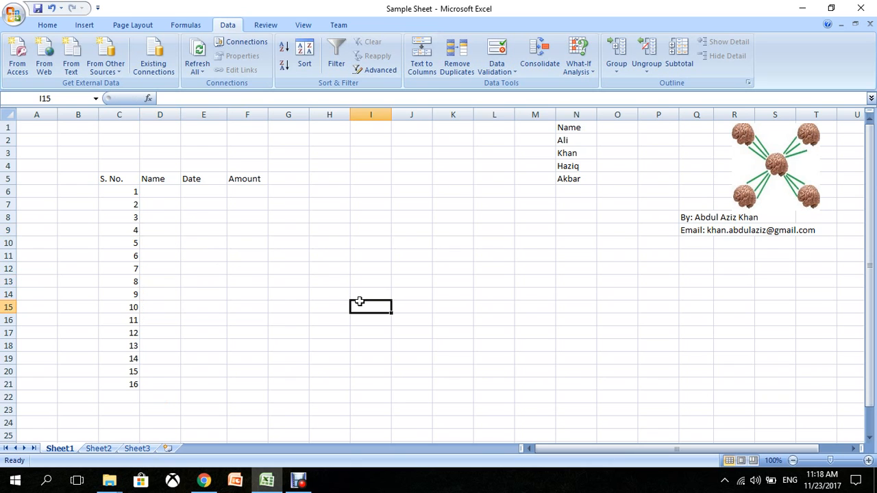
{"action": "left_click", "coordinate": [157, 233]}
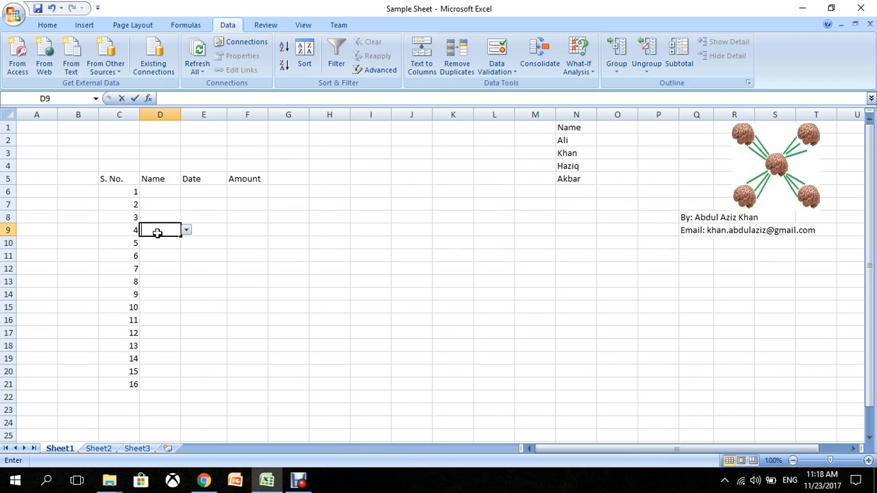
{"action": "left_click", "coordinate": [281, 293]}
- Turn off Ignore blank in D6's data validation and fill the cell down the Name column to D21
{"action": "left_click", "coordinate": [164, 190]}
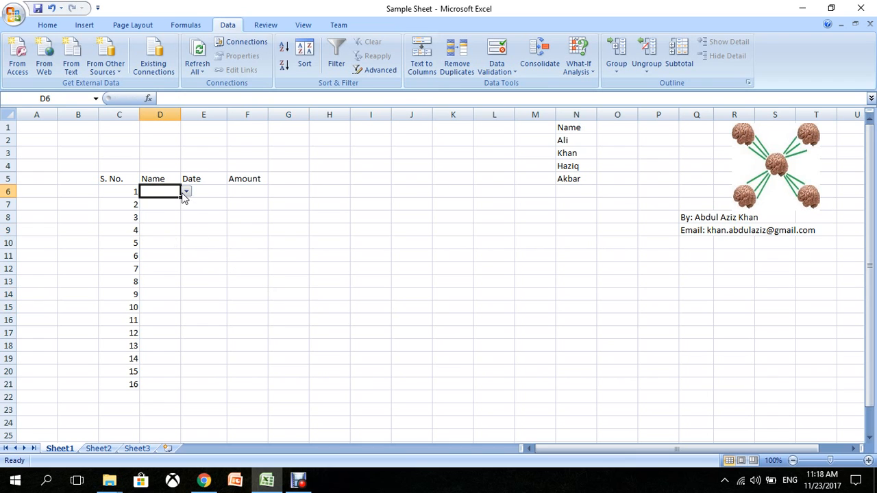
{"action": "left_click", "coordinate": [494, 53]}
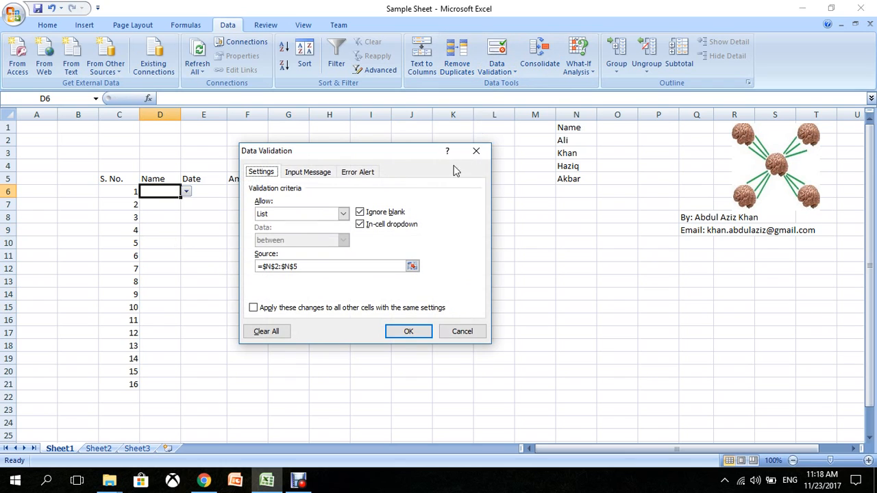
{"action": "left_click", "coordinate": [359, 213]}
{"action": "left_click", "coordinate": [360, 213]}
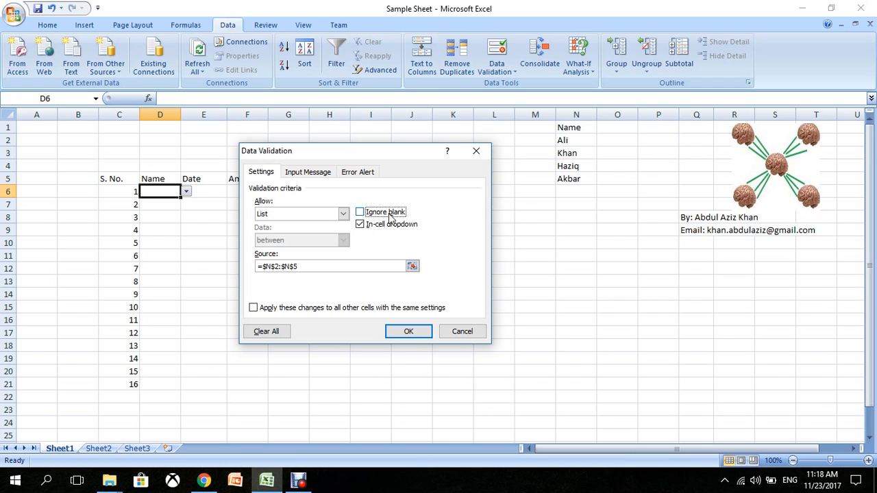
{"action": "left_click", "coordinate": [409, 332]}
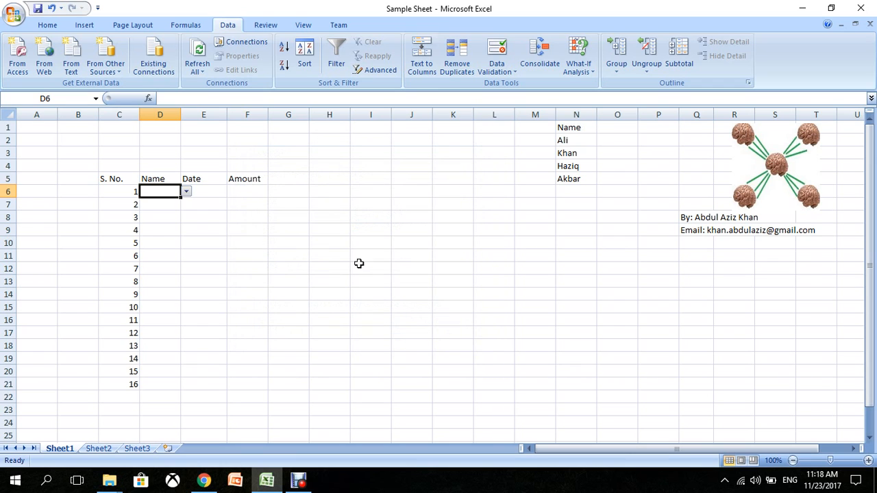
{"action": "left_click_drag", "start_coordinate": [180, 196], "coordinate": [182, 390]}
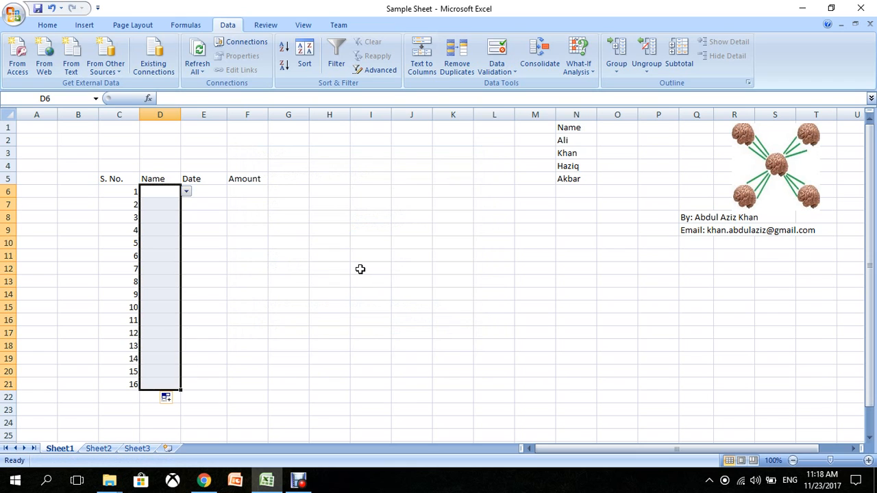
{"action": "left_click", "coordinate": [360, 270]}
- Test the blank restriction by editing D10 and leaving it empty, and cancel the entry
{"action": "double_click", "coordinate": [166, 241]}
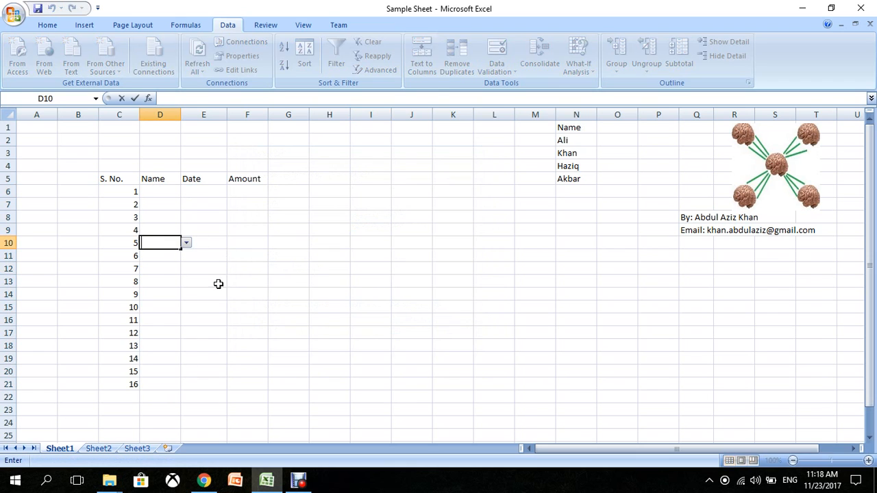
{"action": "left_click", "coordinate": [362, 330]}
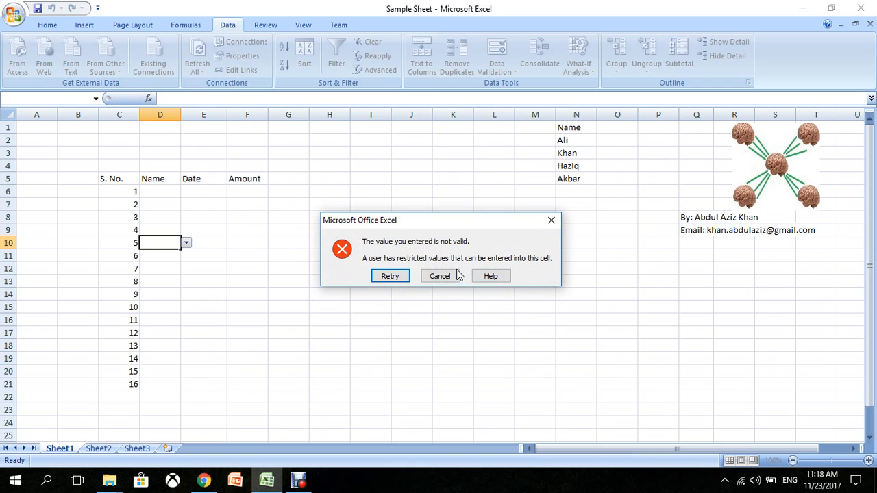
{"action": "left_click", "coordinate": [446, 278]}
- Add a Stop alert titled "Error" with "Please select a name and do not leave blank" to D6's validation and fill it down to D21
{"action": "left_click", "coordinate": [168, 192]}
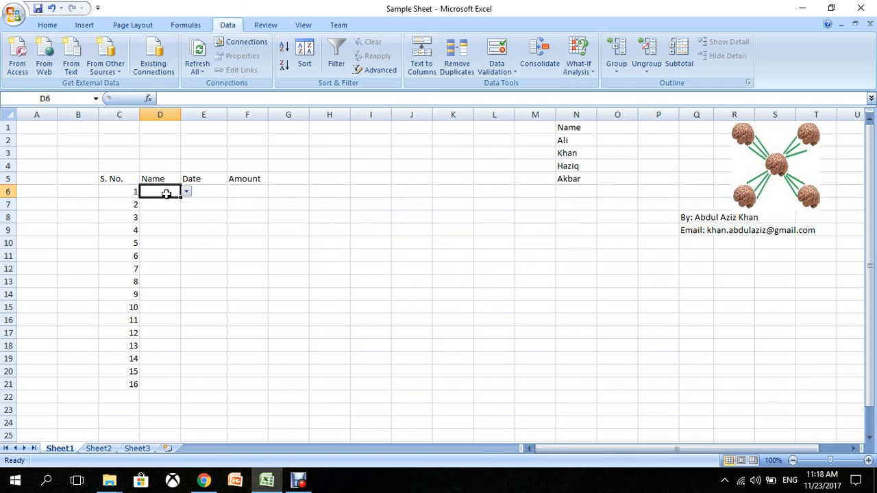
{"action": "left_click", "coordinate": [497, 52]}
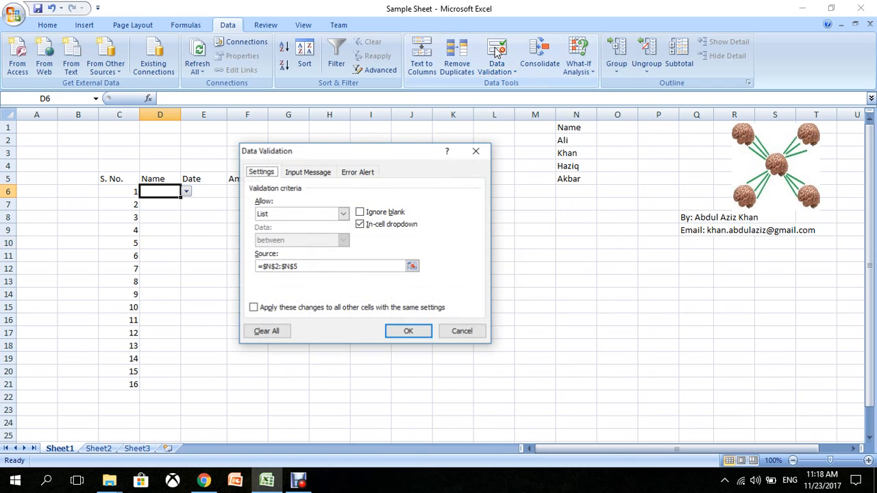
{"action": "left_click", "coordinate": [362, 174]}
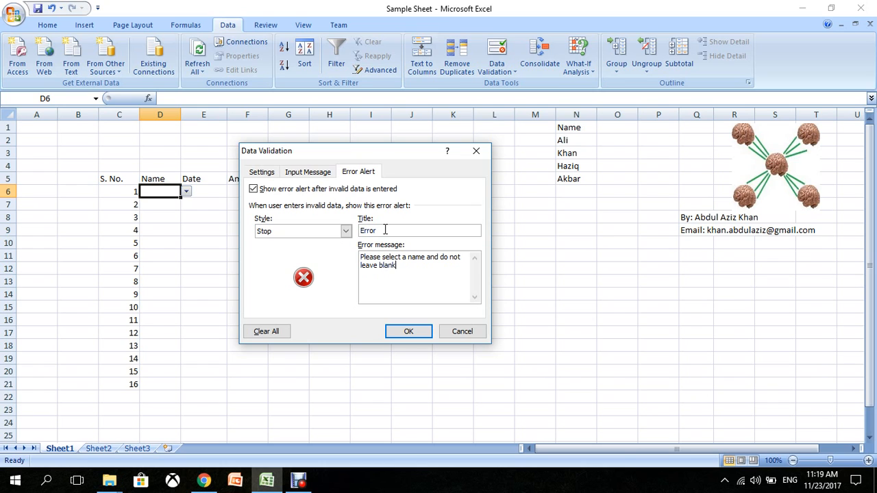
{"action": "left_click", "coordinate": [406, 332]}
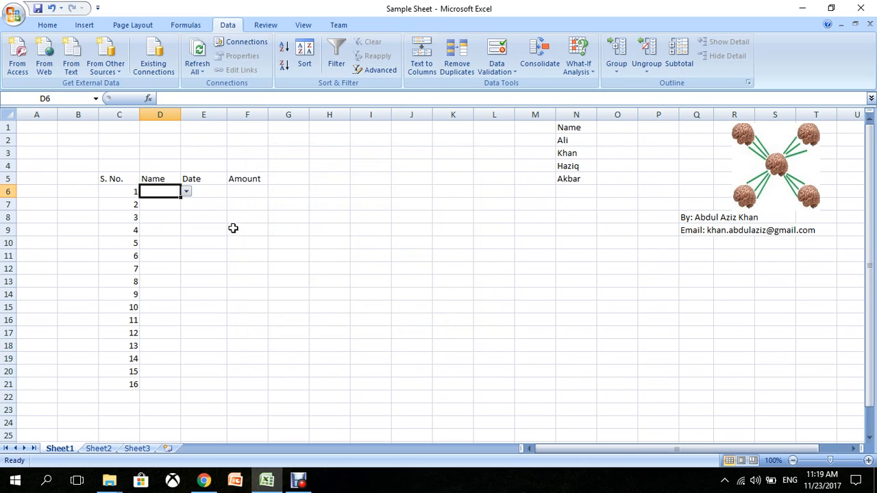
{"action": "left_click_drag", "start_coordinate": [181, 196], "coordinate": [164, 389]}
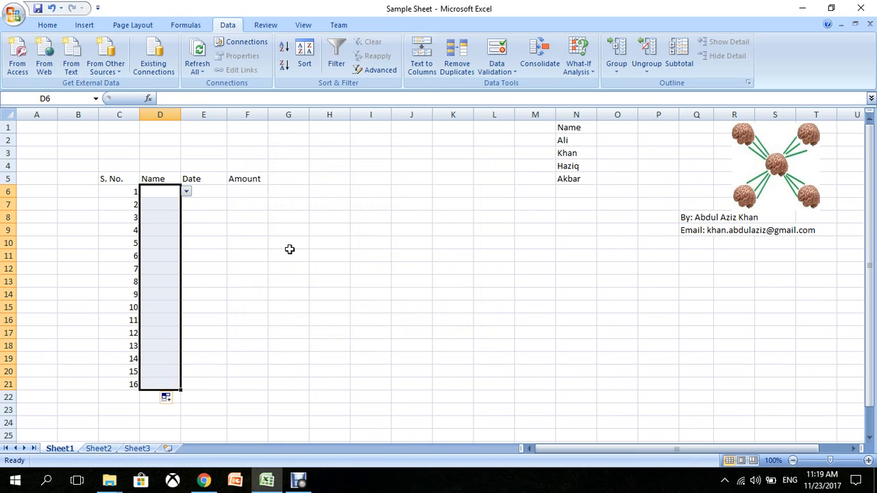
- Test the custom error alert by editing D14 and leaving it empty, and cancel the entry
{"action": "left_click", "coordinate": [168, 295]}
{"action": "double_click", "coordinate": [169, 296]}
{"action": "left_click", "coordinate": [369, 329]}
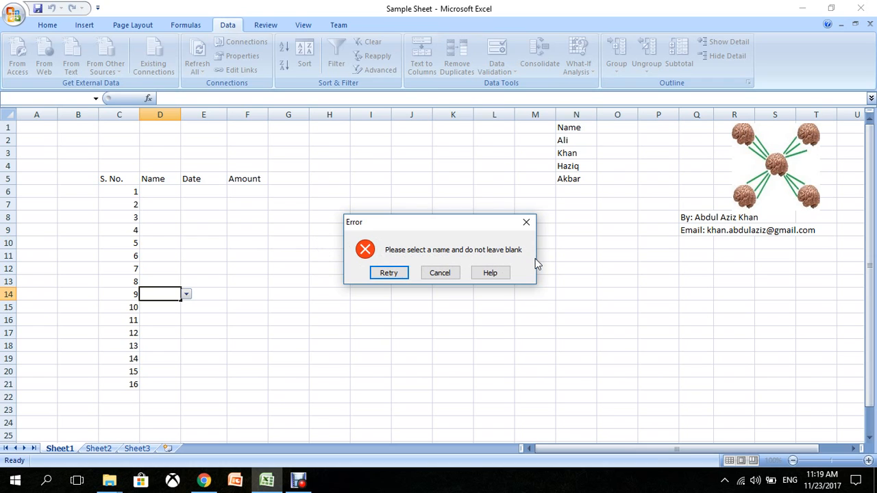
{"action": "left_click", "coordinate": [447, 277]}
{"action": "left_click", "coordinate": [322, 333]}
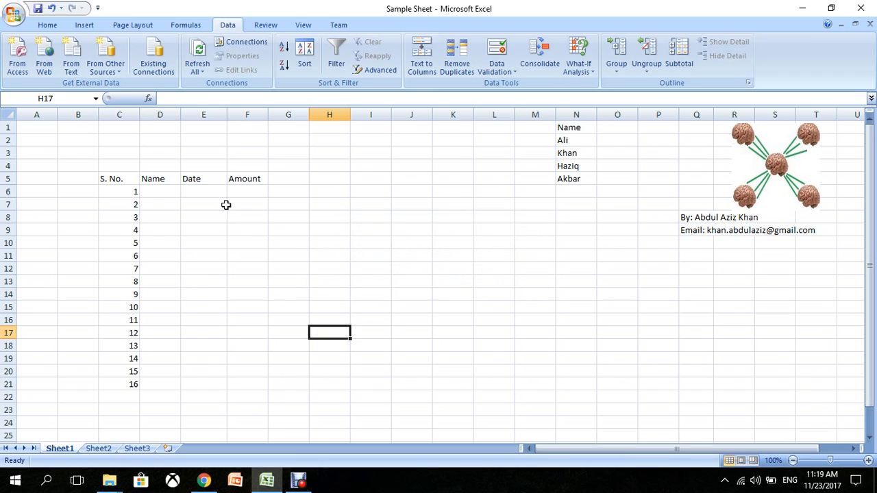
- Title the validation input message for D6:D21 "Input Message"
{"action": "left_click", "coordinate": [165, 195]}
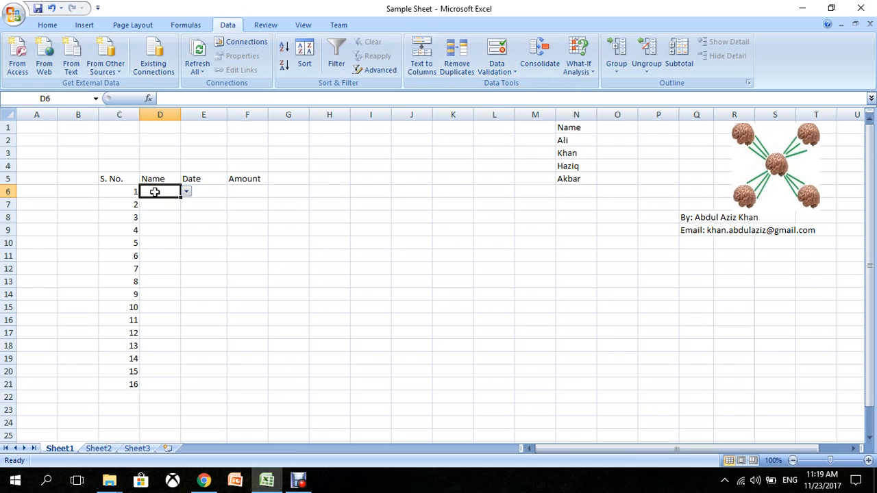
{"action": "left_click_drag", "start_coordinate": [153, 191], "coordinate": [151, 384]}
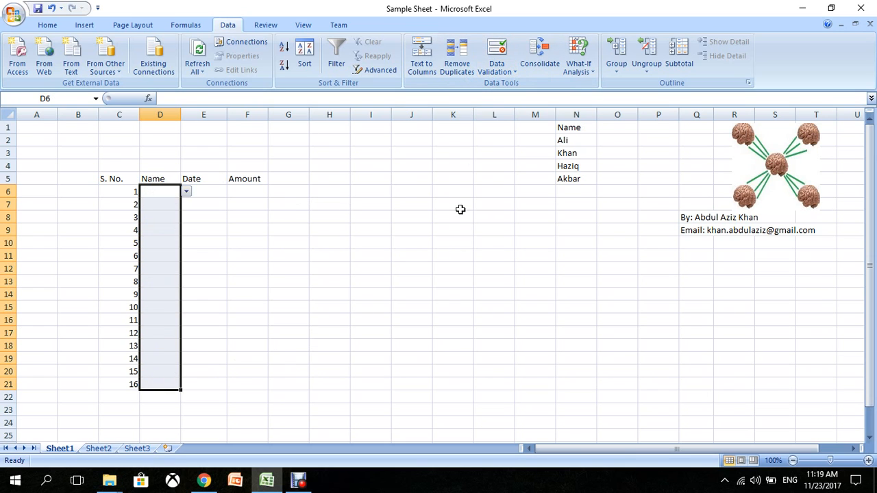
{"action": "left_click", "coordinate": [499, 55]}
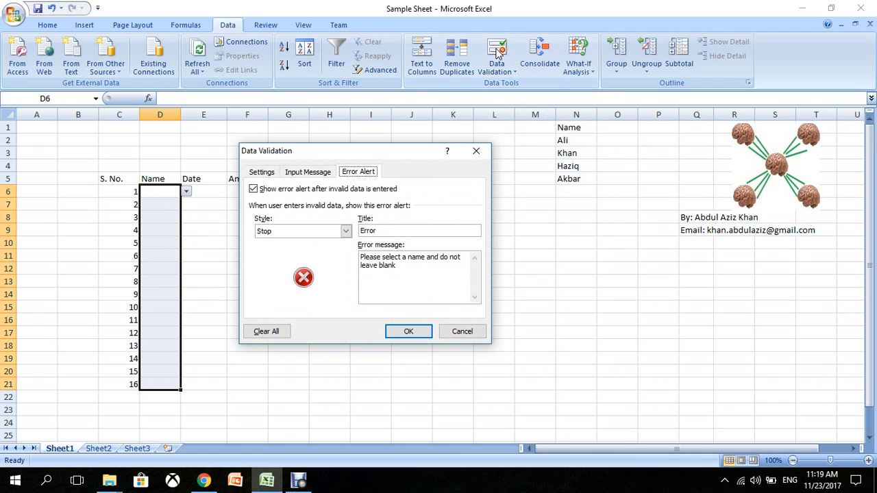
{"action": "left_click", "coordinate": [312, 175]}
{"action": "left_click", "coordinate": [293, 232]}
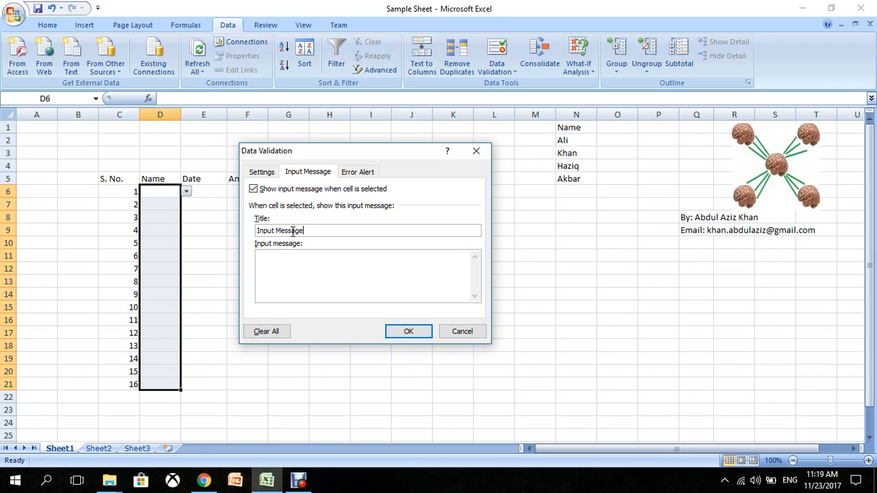
- Copy the error alert text "Please select a name and do not leave blank" into the input message for D6:D21 and apply the validation
{"action": "left_click", "coordinate": [357, 175]}
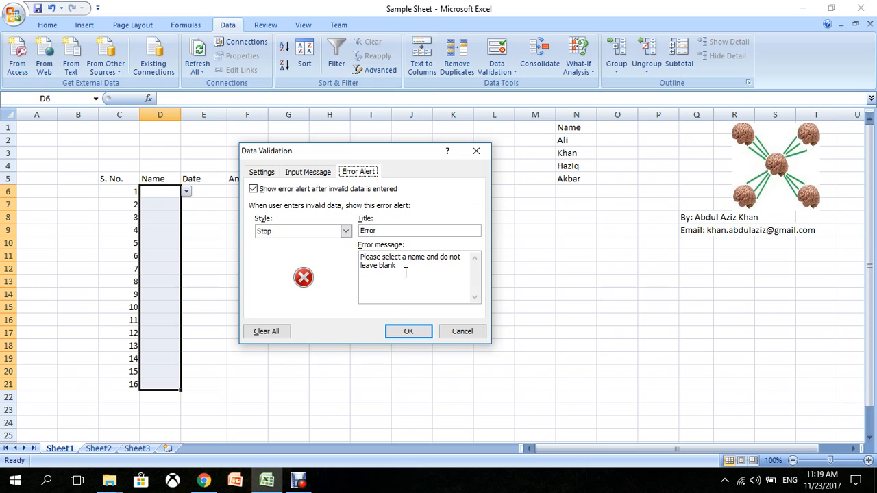
{"action": "left_click_drag", "start_coordinate": [406, 272], "coordinate": [342, 263]}
{"action": "key", "text": "ctrl+c"}
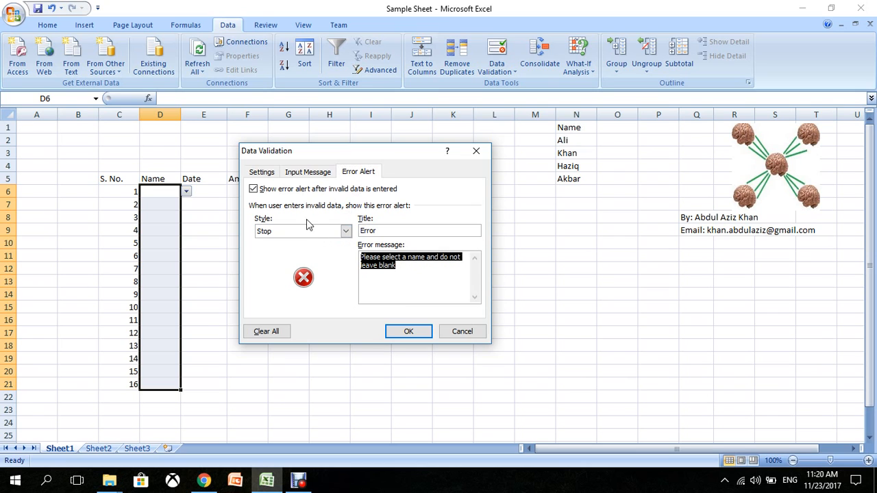
{"action": "left_click", "coordinate": [308, 172]}
{"action": "left_click", "coordinate": [293, 269]}
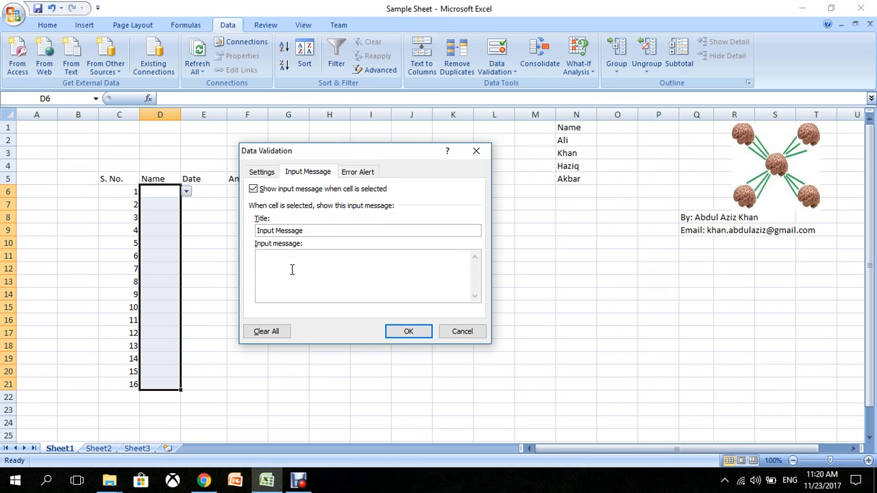
{"action": "key", "text": "ctrl+v"}
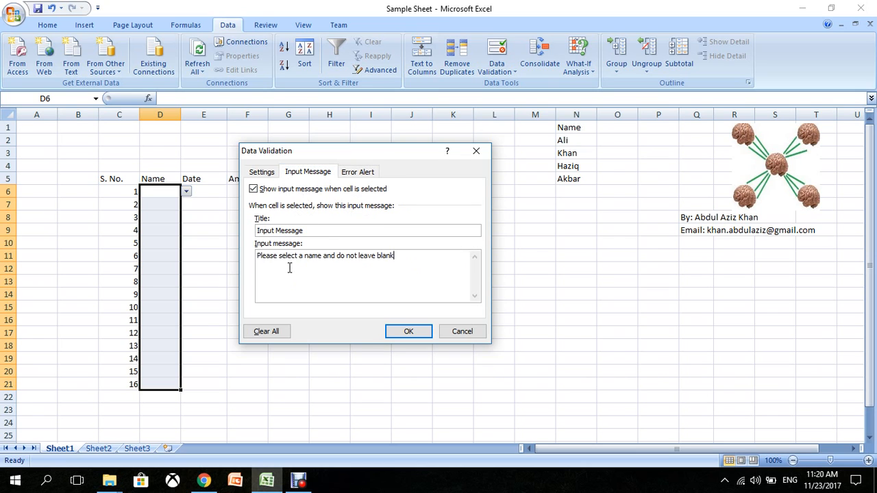
{"action": "left_click", "coordinate": [408, 331]}
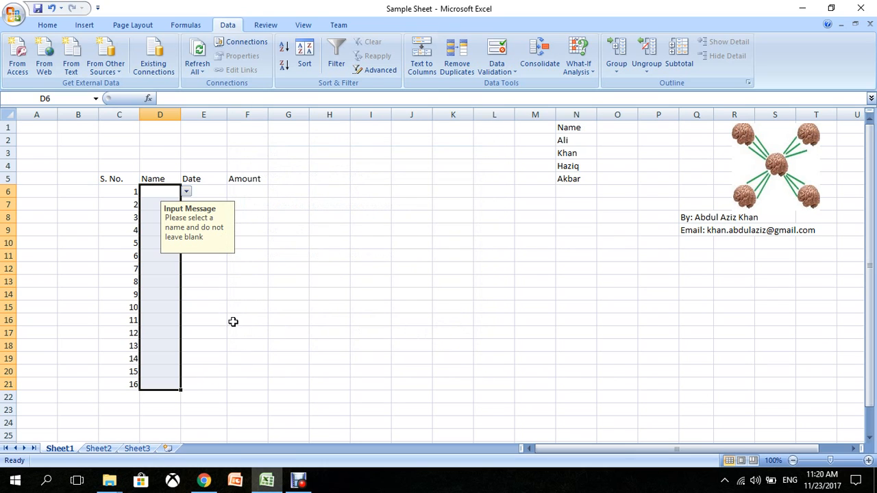
- Check the input message on the Name cells D16, D11 and D19
{"action": "left_click", "coordinate": [168, 318]}
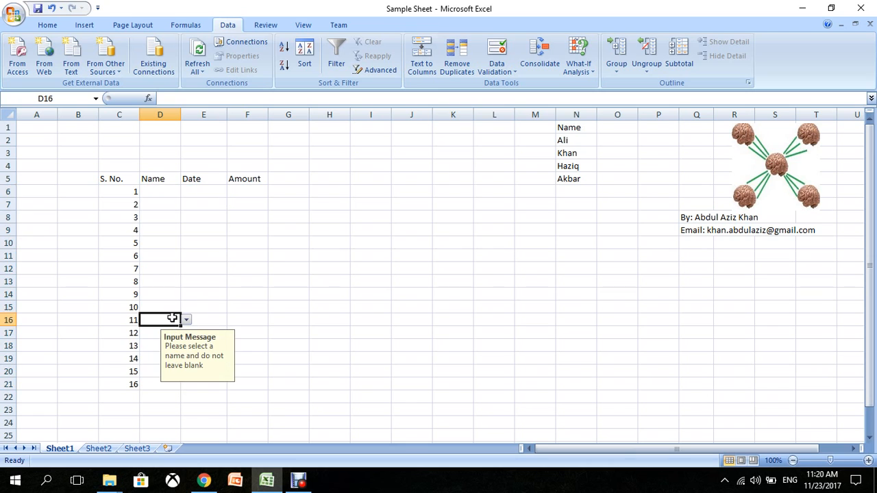
{"action": "left_click", "coordinate": [164, 256]}
{"action": "left_click", "coordinate": [154, 354]}
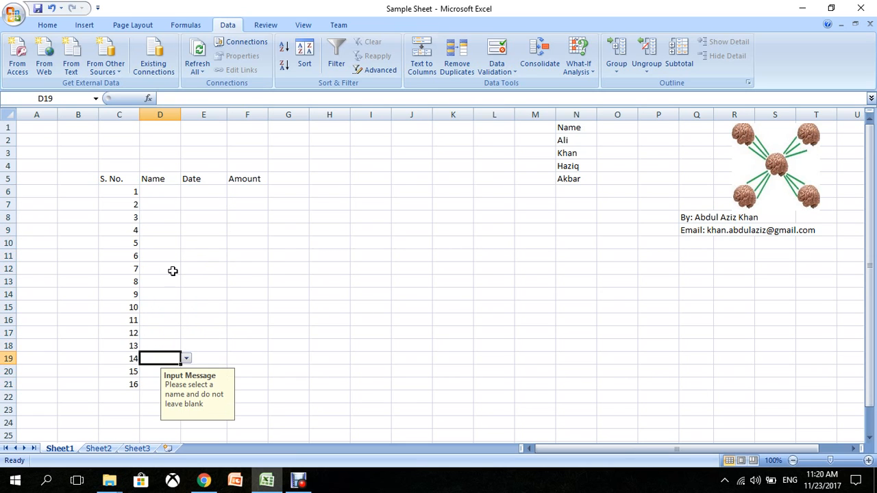
- Try the drop-downs by picking the second name in D8 and the third in D6, and clear both cells again
{"action": "left_click", "coordinate": [164, 216]}
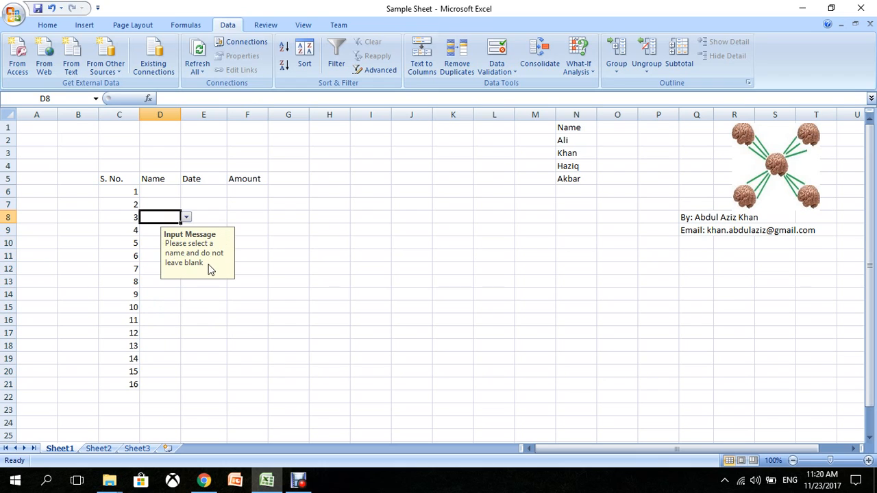
{"action": "left_click", "coordinate": [185, 217]}
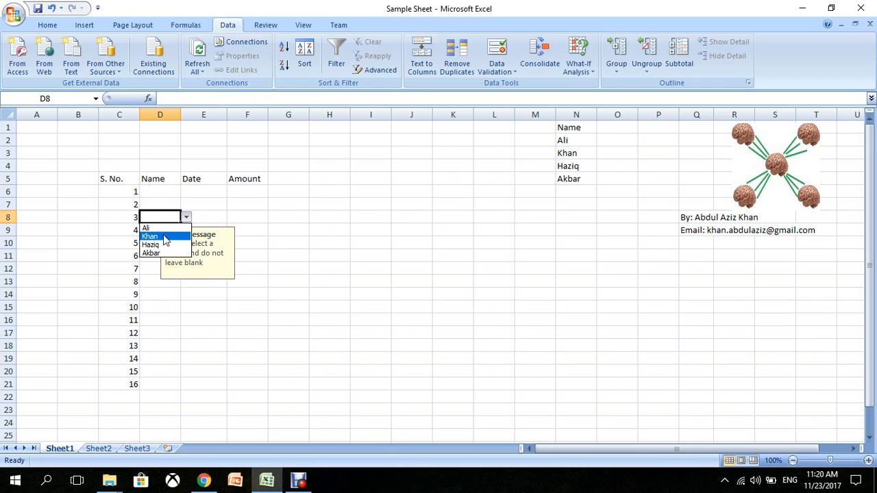
{"action": "left_click", "coordinate": [164, 237]}
{"action": "left_click", "coordinate": [169, 193]}
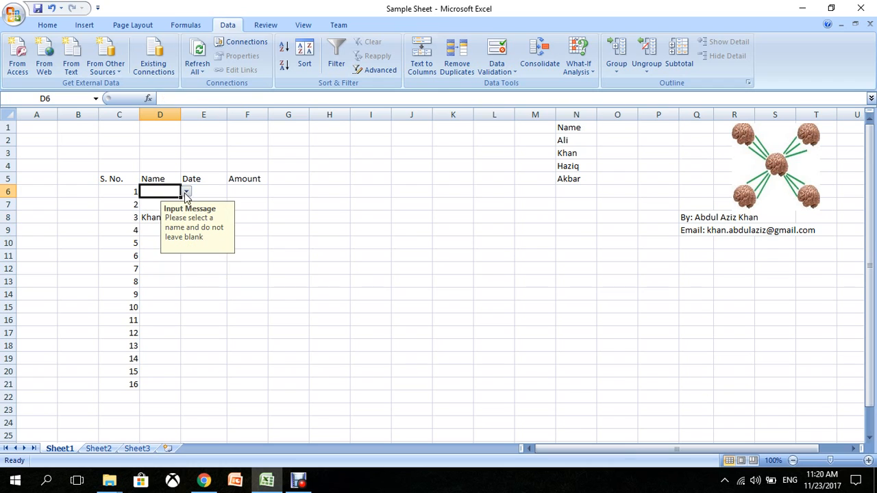
{"action": "left_click", "coordinate": [186, 192]}
{"action": "left_click", "coordinate": [178, 220]}
{"action": "left_click", "coordinate": [232, 280]}
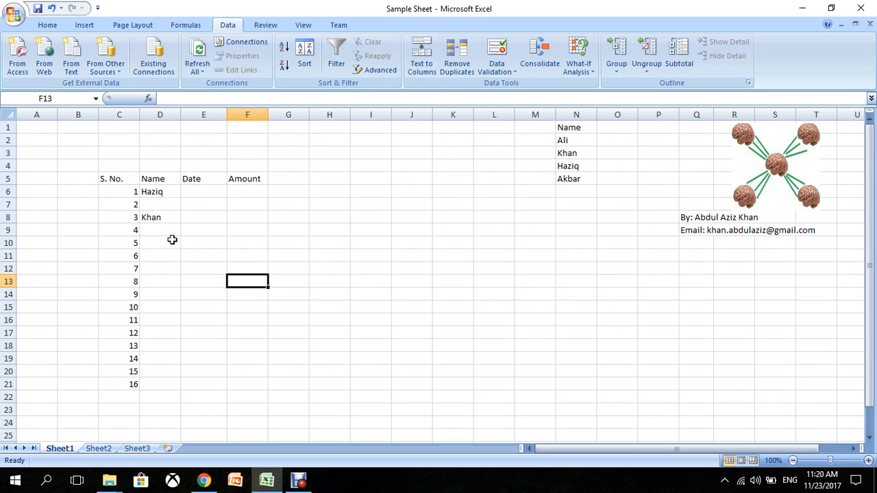
{"action": "left_click_drag", "start_coordinate": [168, 193], "coordinate": [171, 217]}
{"action": "key", "text": "Delete"}
{"action": "left_click", "coordinate": [332, 276]}
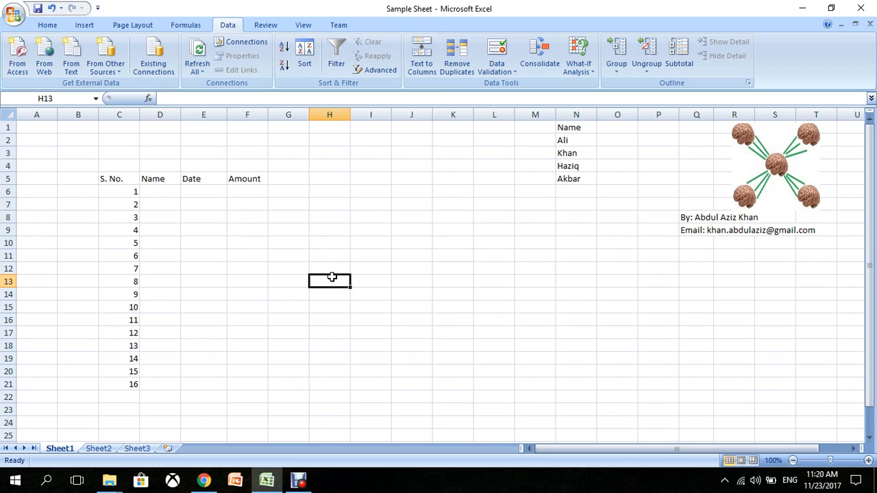
- Enter one more person's name in N6 below the source name list
{"action": "left_click", "coordinate": [575, 192]}
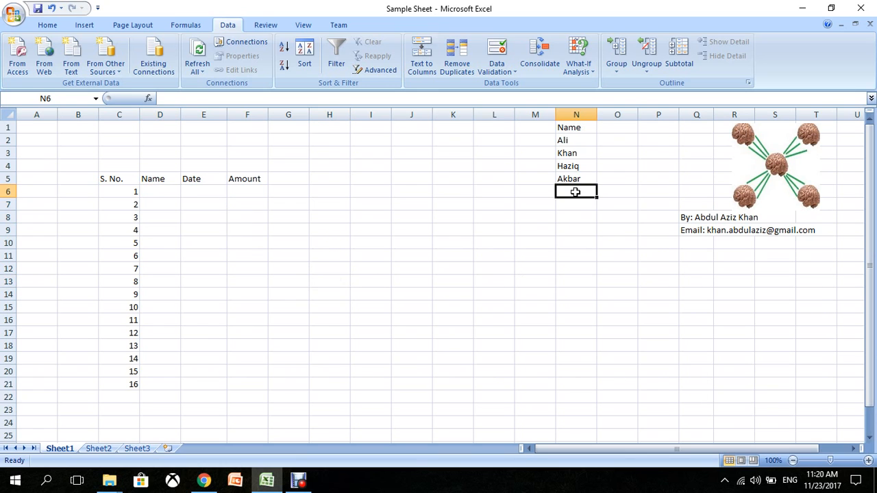
{"action": "type", "text": "Babar"}
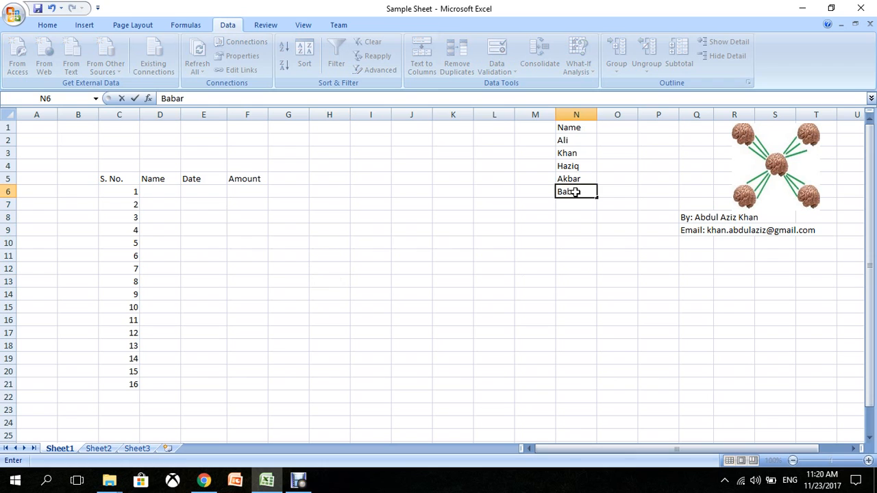
{"action": "left_click", "coordinate": [578, 257]}
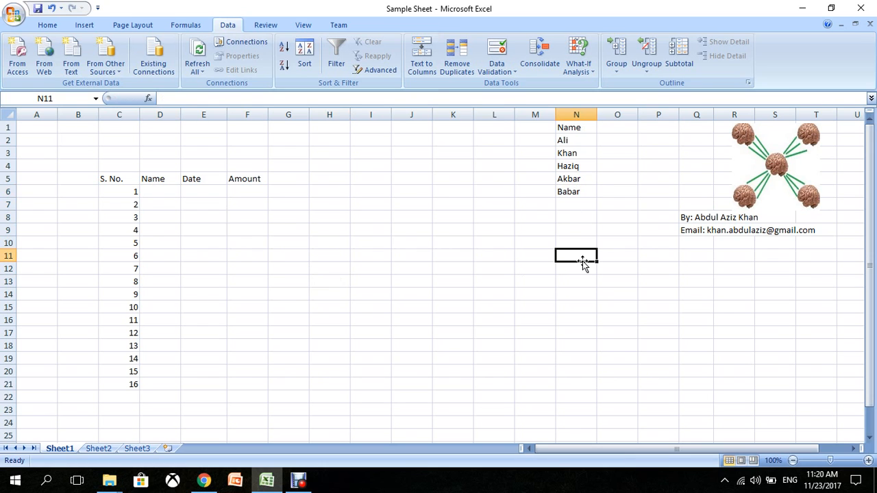
- Compare the drop-down choices and validation source range of D6 with the source names in column N
{"action": "left_click", "coordinate": [170, 195]}
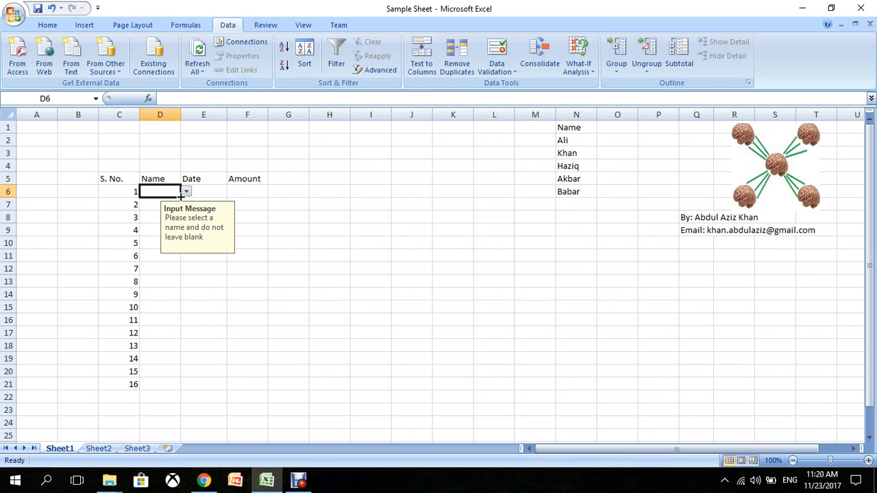
{"action": "left_click", "coordinate": [186, 192]}
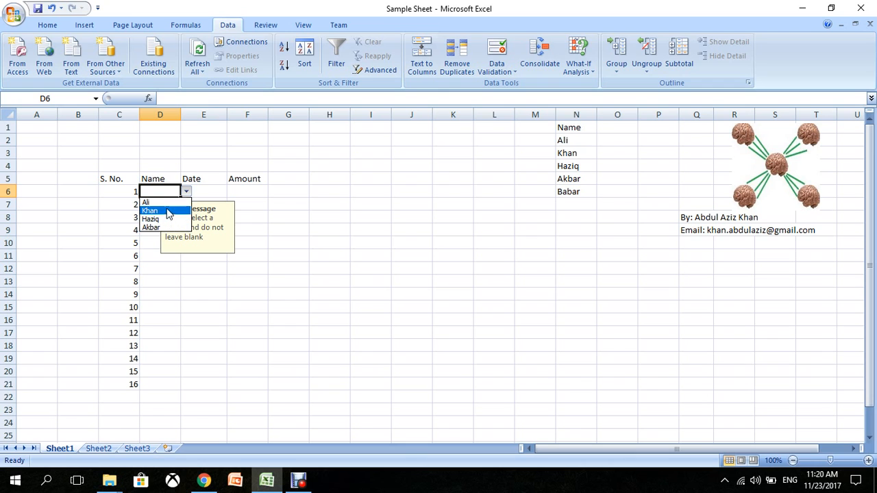
{"action": "left_click", "coordinate": [172, 193]}
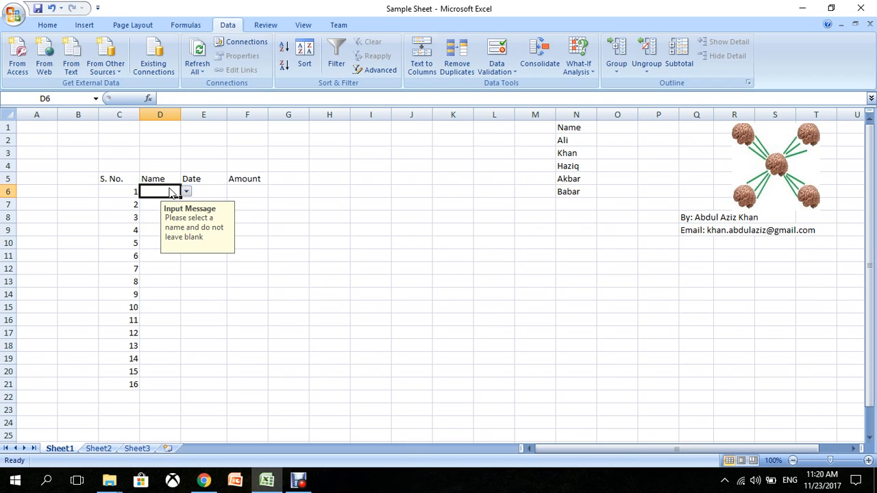
{"action": "left_click", "coordinate": [497, 49]}
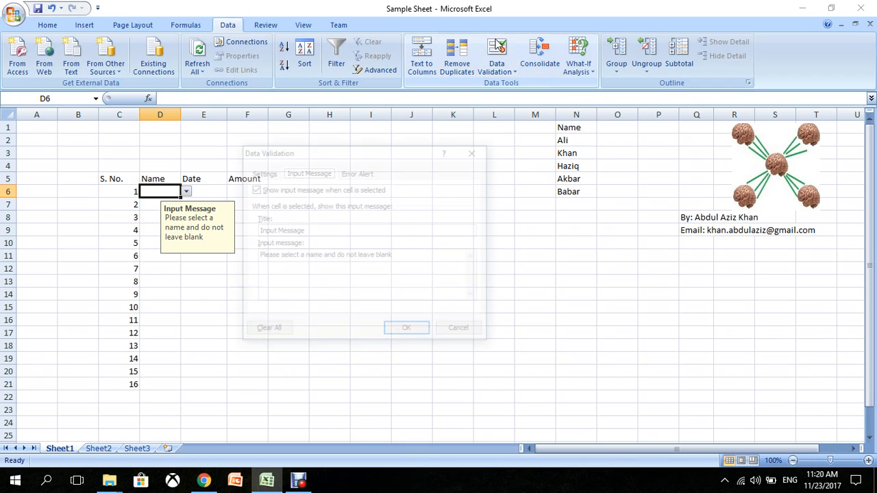
{"action": "left_click", "coordinate": [267, 172]}
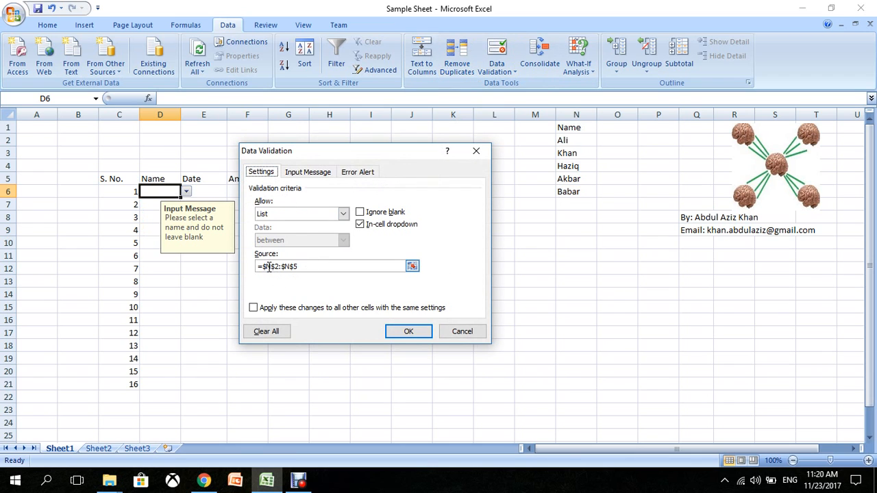
{"action": "left_click", "coordinate": [473, 333]}
{"action": "left_click", "coordinate": [580, 140]}
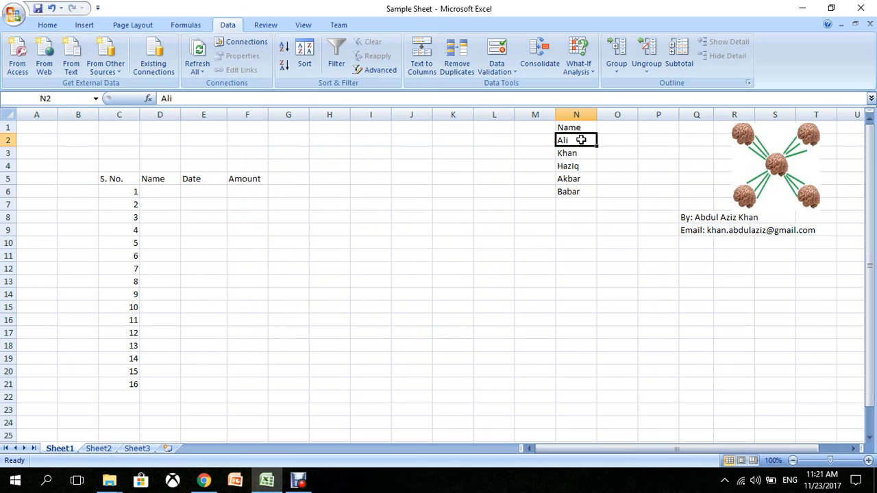
{"action": "left_click", "coordinate": [576, 178]}
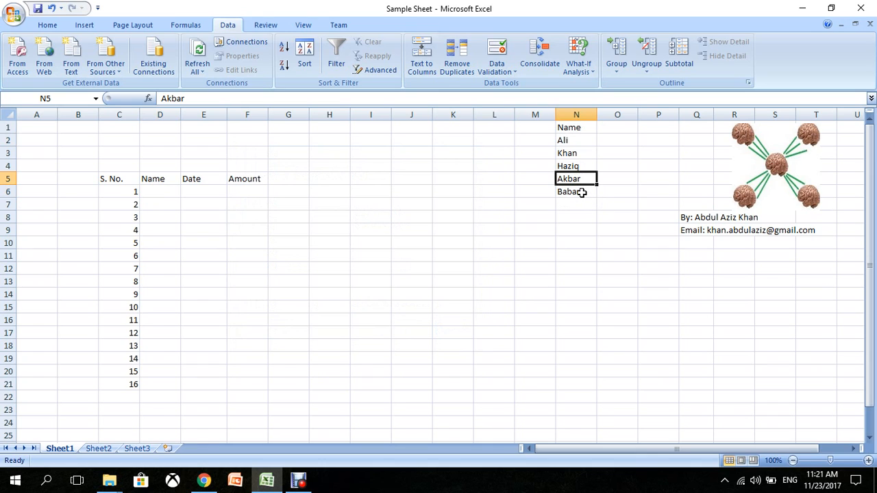
- Extend the validation list source of D6 to =$N$2:$N$6 and check its drop-down choices
{"action": "left_click", "coordinate": [164, 189]}
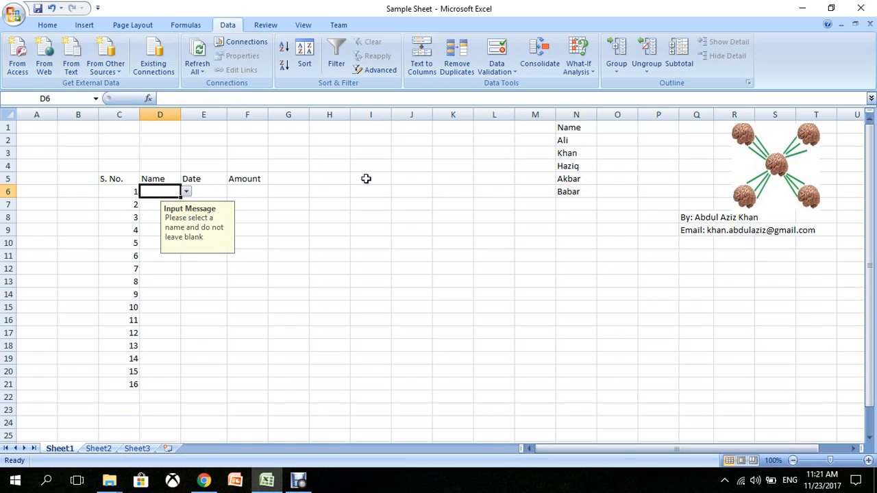
{"action": "left_click", "coordinate": [497, 53]}
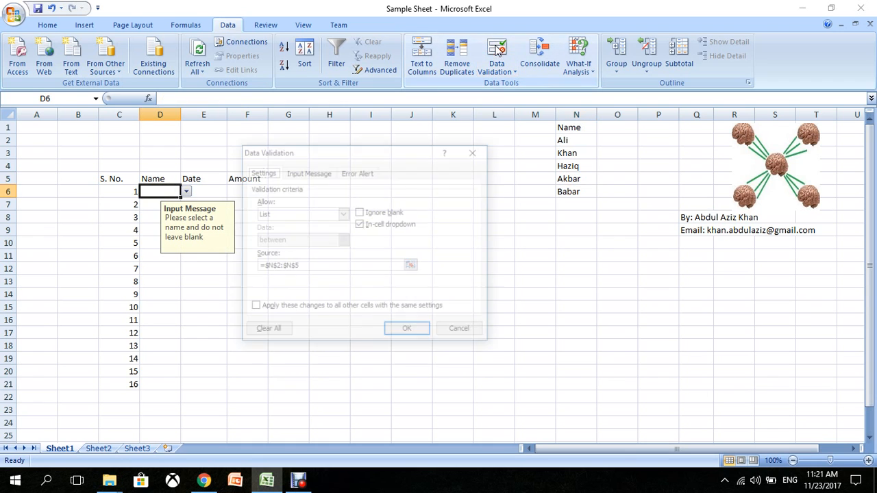
{"action": "left_click", "coordinate": [410, 264]}
{"action": "left_click_drag", "start_coordinate": [562, 140], "coordinate": [566, 196]}
{"action": "left_click", "coordinate": [483, 166]}
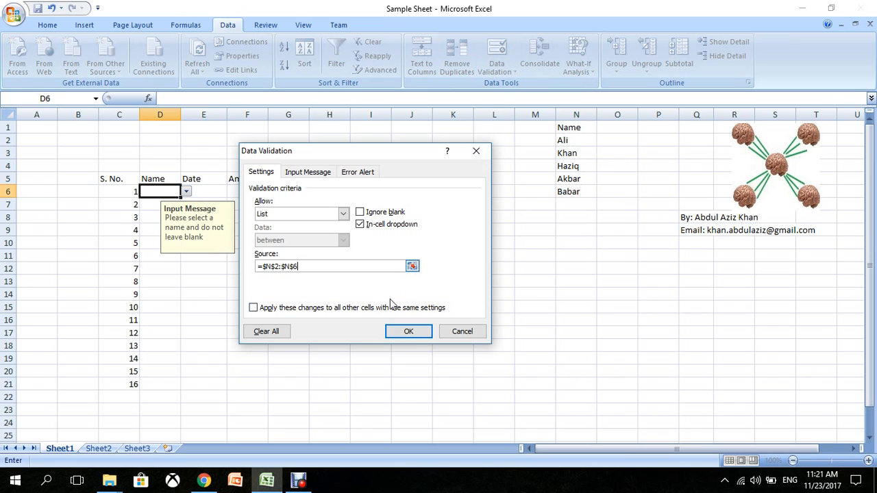
{"action": "left_click", "coordinate": [408, 332]}
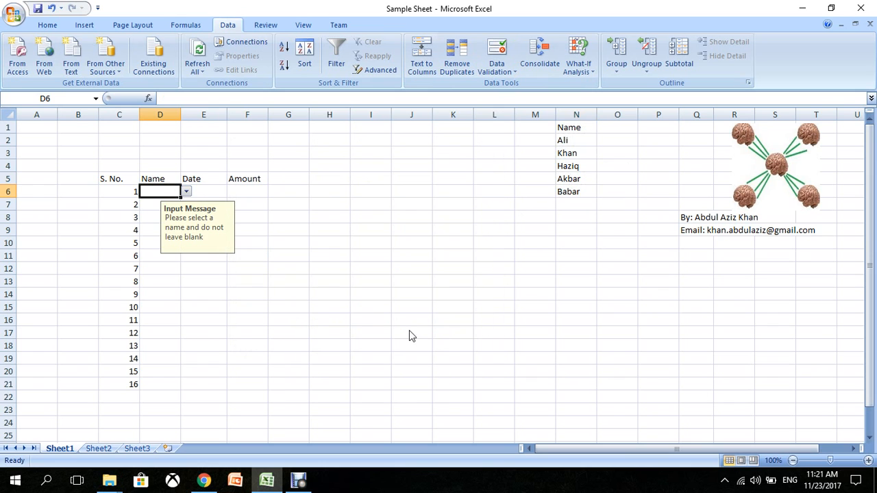
{"action": "left_click", "coordinate": [185, 191]}
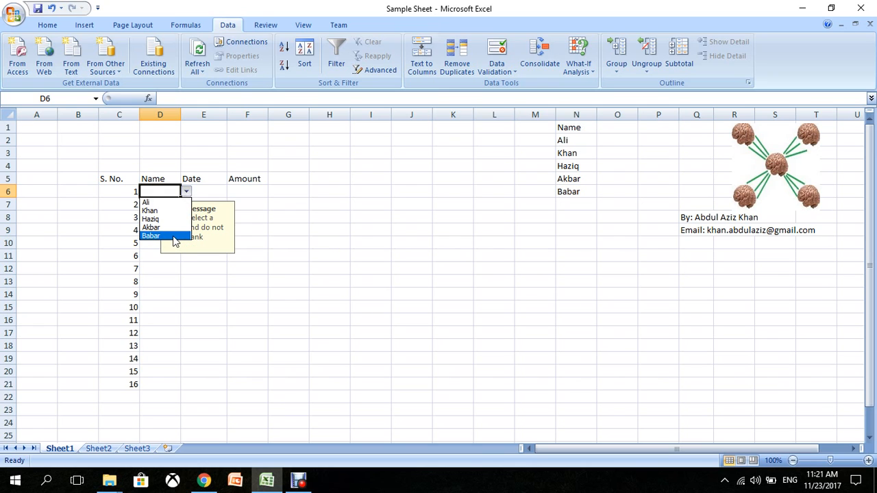
{"action": "left_click", "coordinate": [186, 192]}
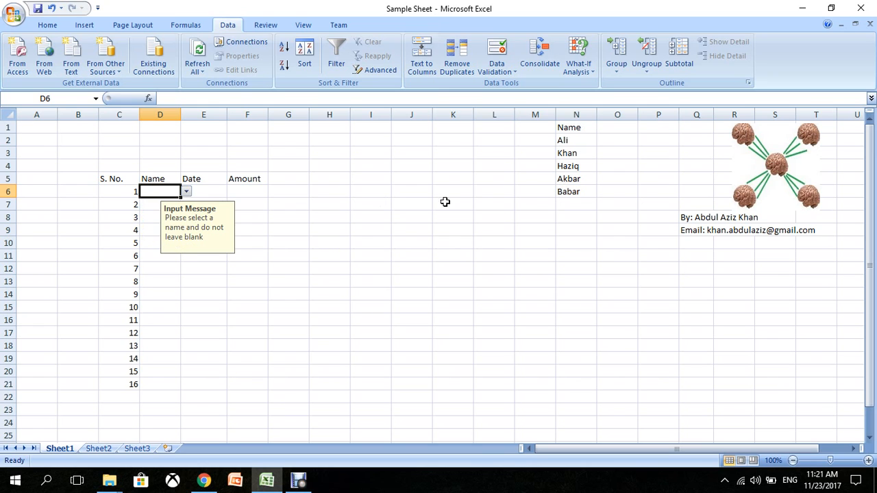
- Add two more people's names in N7 and N8 below the source list and check the drop-down in D6
{"action": "left_click", "coordinate": [565, 204]}
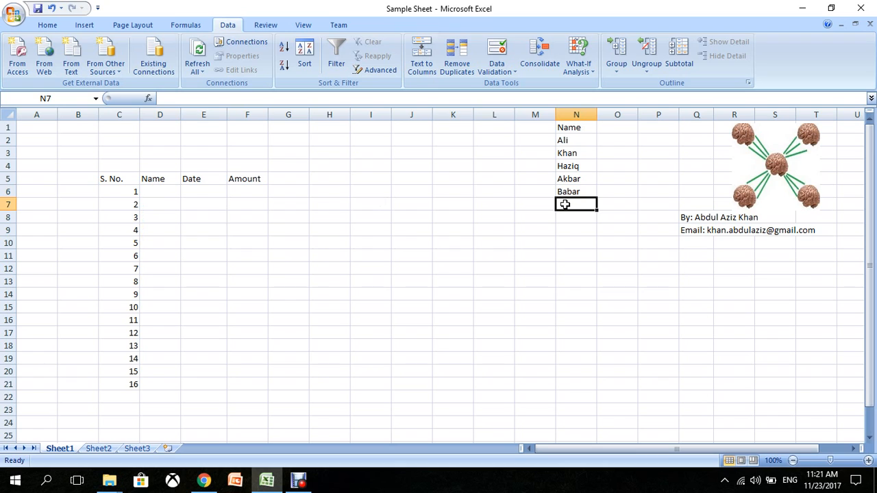
{"action": "type", "text": "A"}
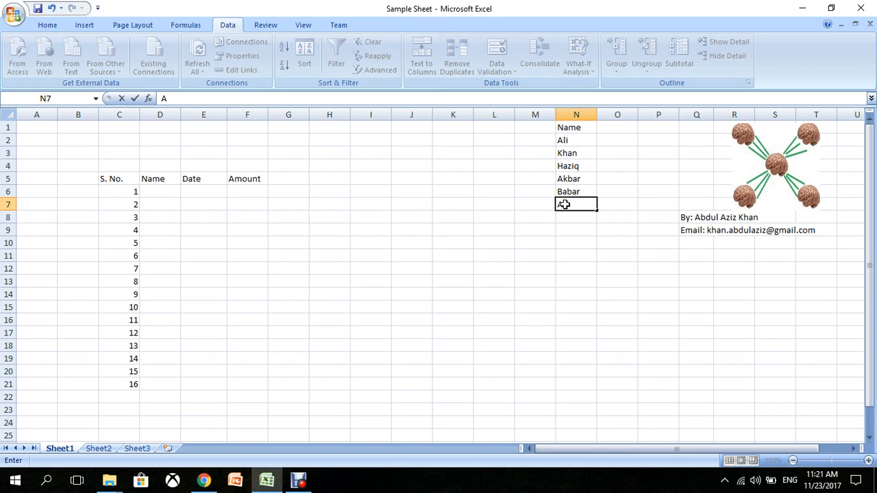
{"action": "type", "text": "urangzeb"}
{"action": "key", "text": "Return"}
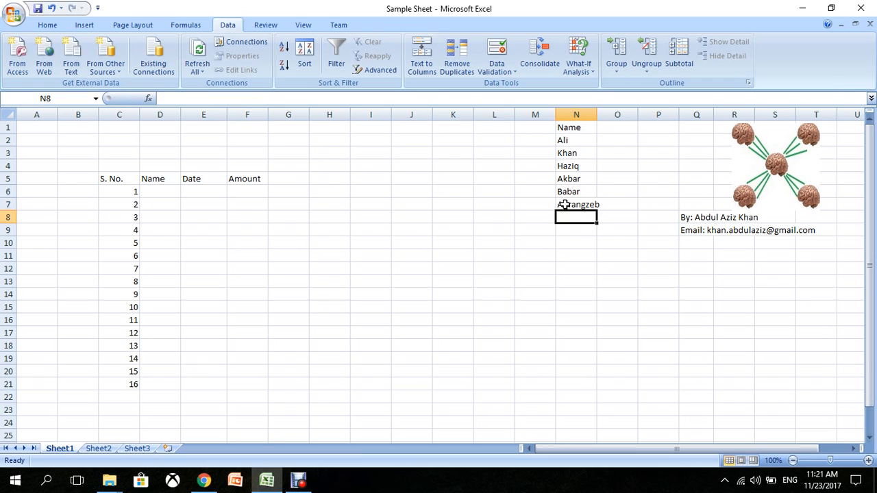
{"action": "type", "text": "Shahjan"}
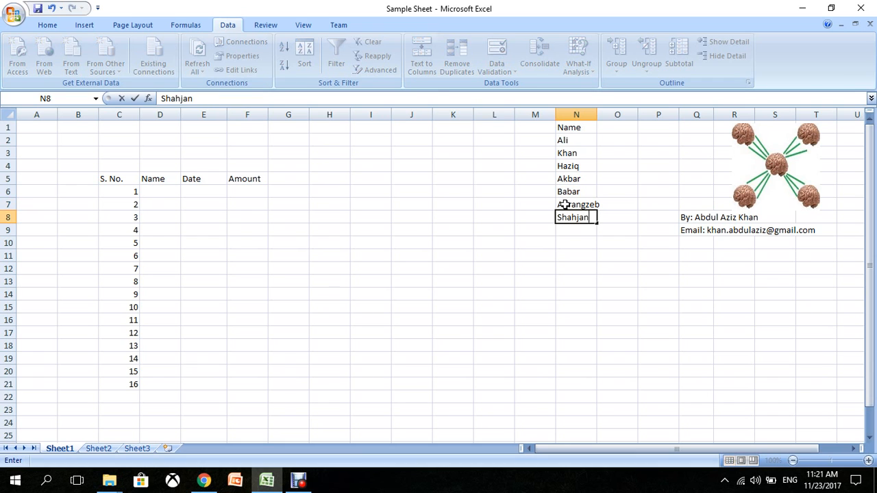
{"action": "key", "text": "BackSpace"}
{"action": "type", "text": "han"}
{"action": "key", "text": "Return"}
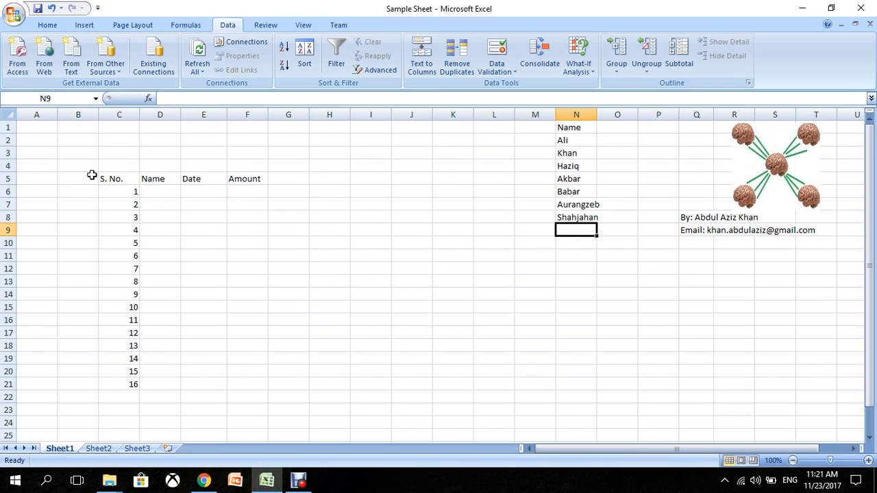
{"action": "left_click", "coordinate": [170, 191]}
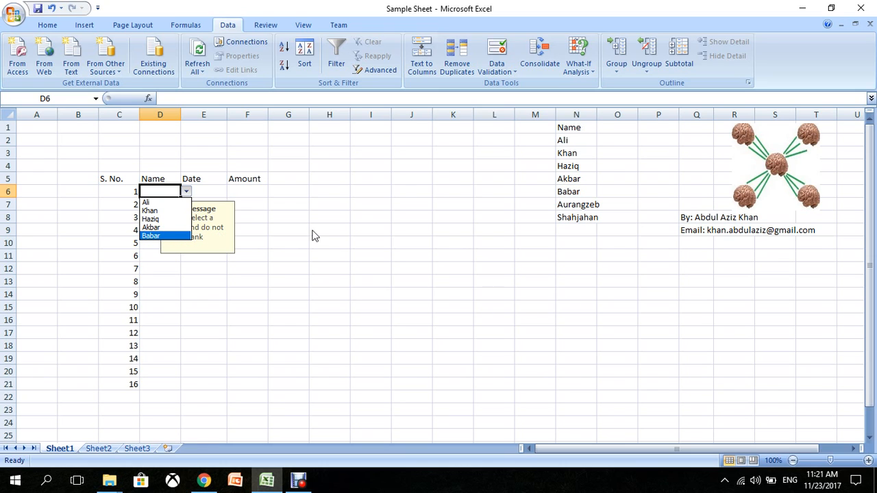
{"action": "key", "text": "Escape"}
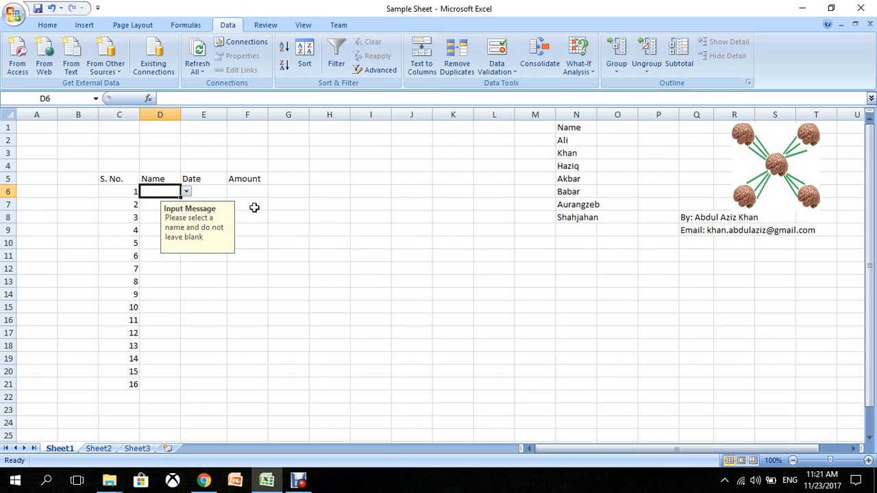
- Clear the three added names from N6:N8
{"action": "left_click_drag", "start_coordinate": [573, 192], "coordinate": [574, 216]}
{"action": "key", "text": "Delete"}
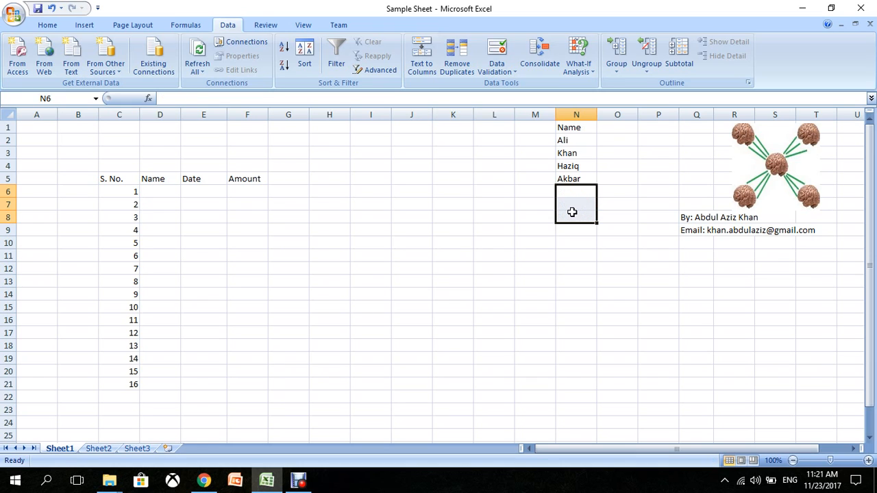
{"action": "left_click", "coordinate": [356, 252]}
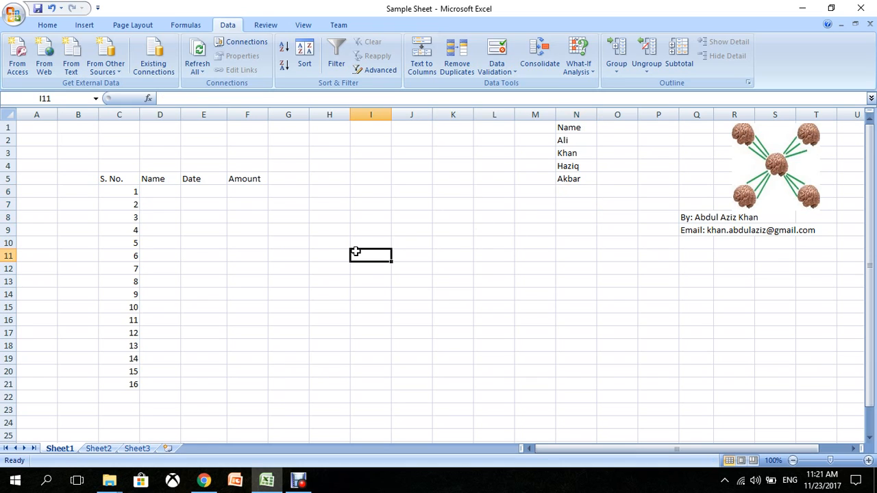
- Convert the source name list N1:N5 into a table with headers
{"action": "left_click", "coordinate": [573, 128]}
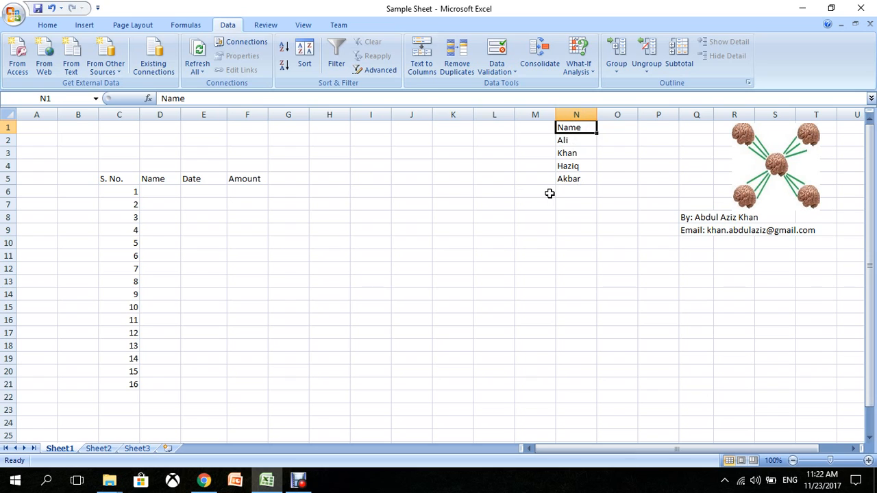
{"action": "key", "text": "ctrl+t"}
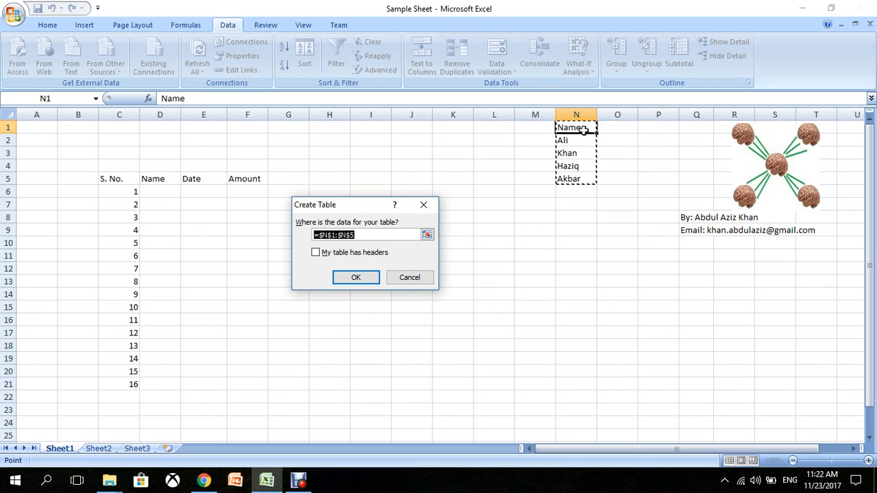
{"action": "left_click", "coordinate": [316, 253]}
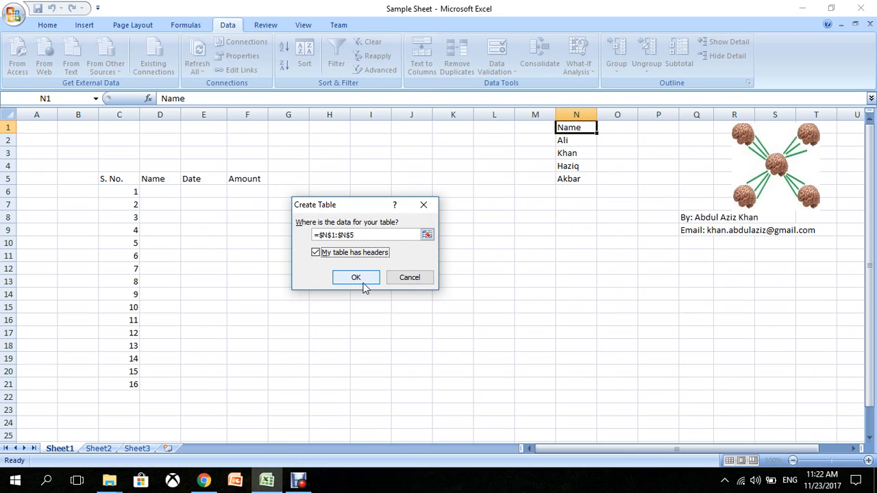
{"action": "left_click", "coordinate": [356, 278]}
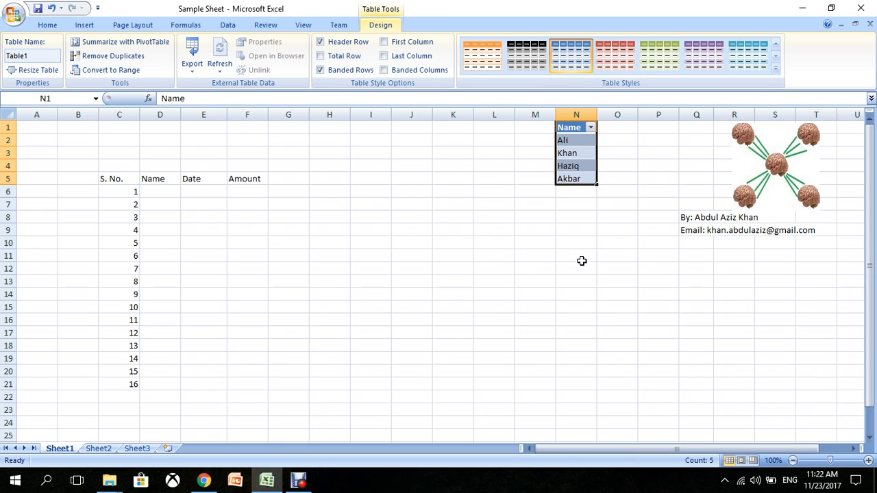
- Add a person's name in N6 directly below the last row of the name table
{"action": "left_click", "coordinate": [160, 191]}
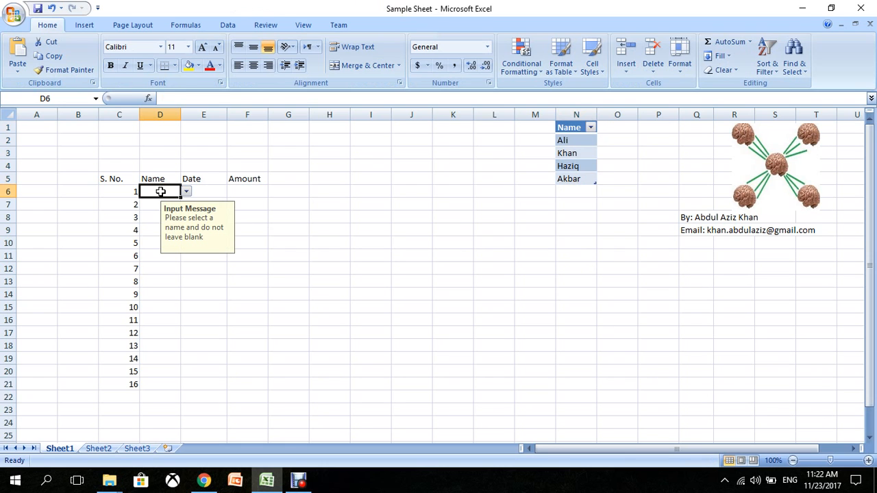
{"action": "left_click", "coordinate": [572, 192]}
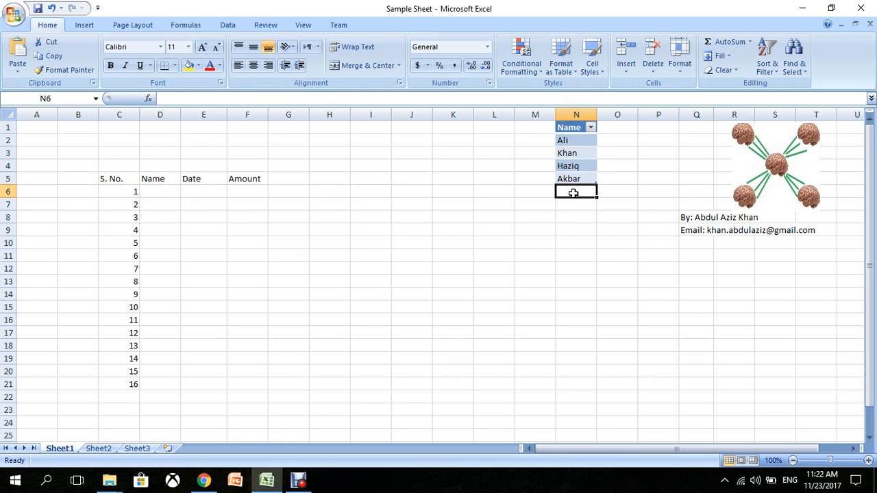
{"action": "type", "text": "Babar"}
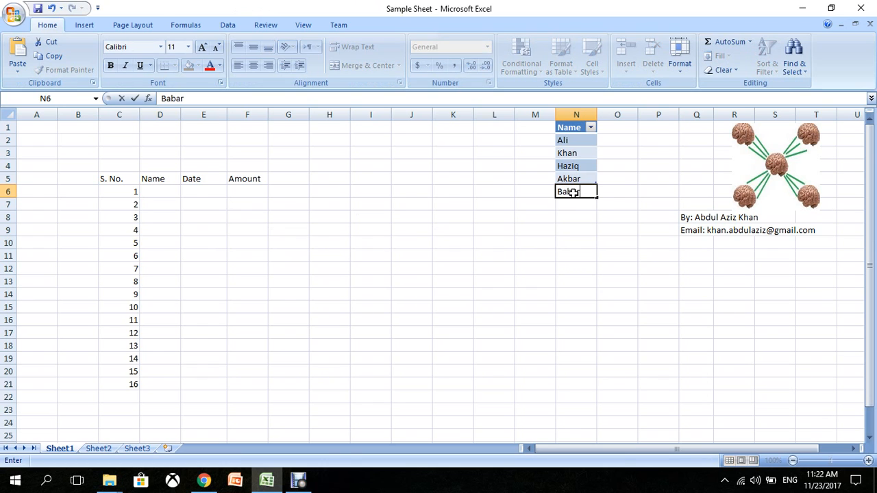
{"action": "key", "text": "Return"}
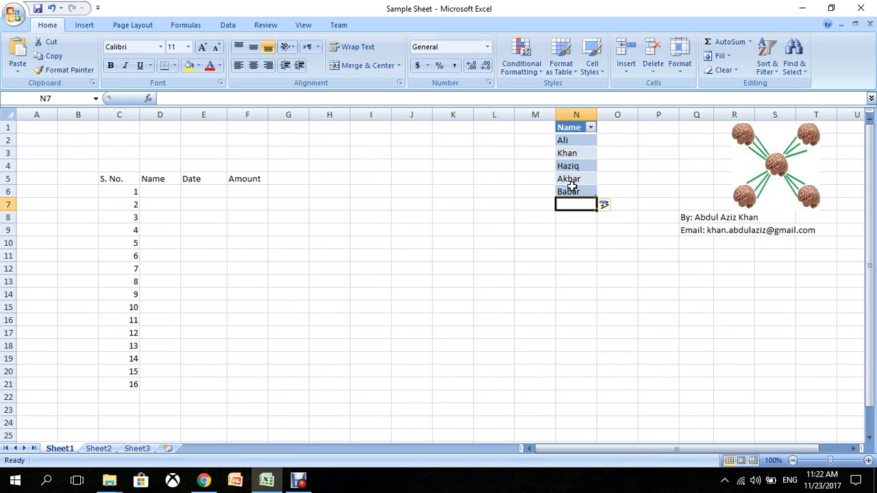
- Check the drop-down choices in the Name cells D6 and D15
{"action": "left_click", "coordinate": [161, 191]}
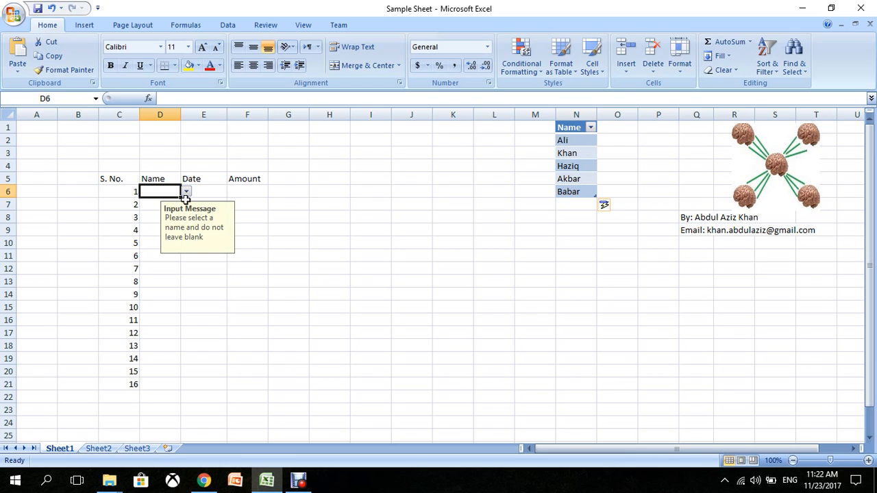
{"action": "left_click", "coordinate": [186, 193]}
{"action": "left_click", "coordinate": [186, 193]}
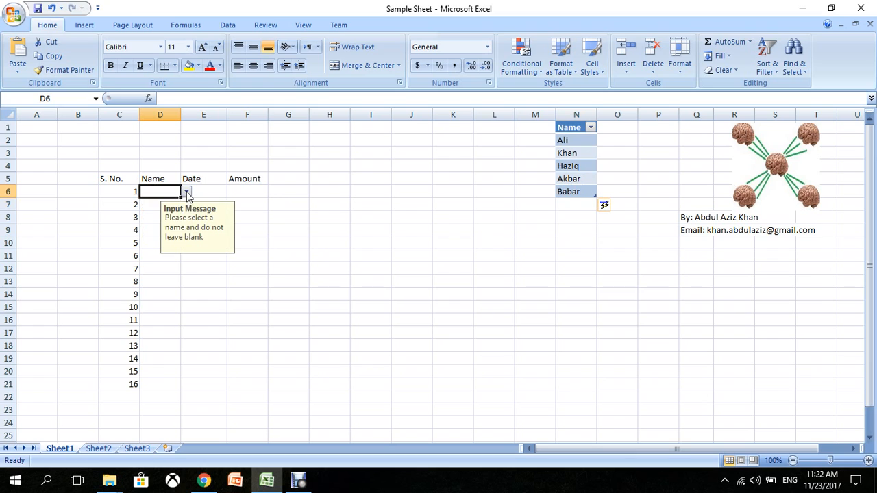
{"action": "left_click", "coordinate": [170, 302]}
{"action": "left_click", "coordinate": [186, 307]}
{"action": "left_click", "coordinate": [186, 308]}
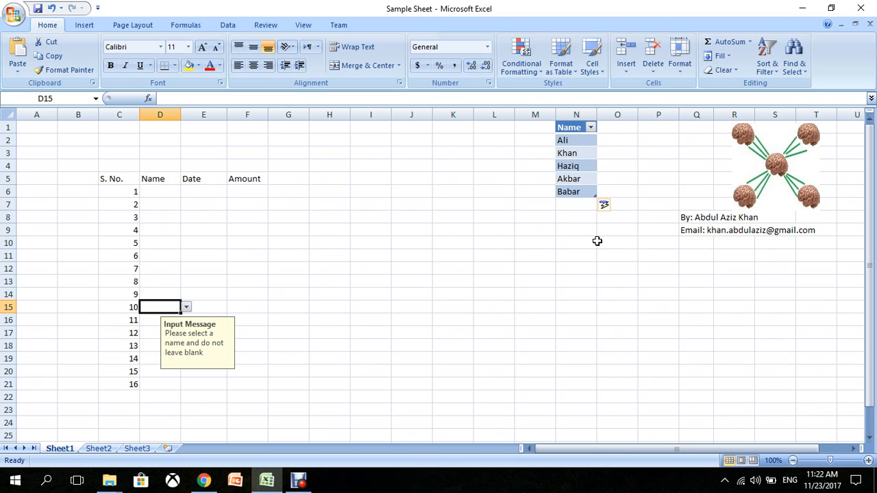
- Add two more people's names in N7 and N8 below the name table, and check the drop-down choices in D11
{"action": "left_click", "coordinate": [581, 205]}
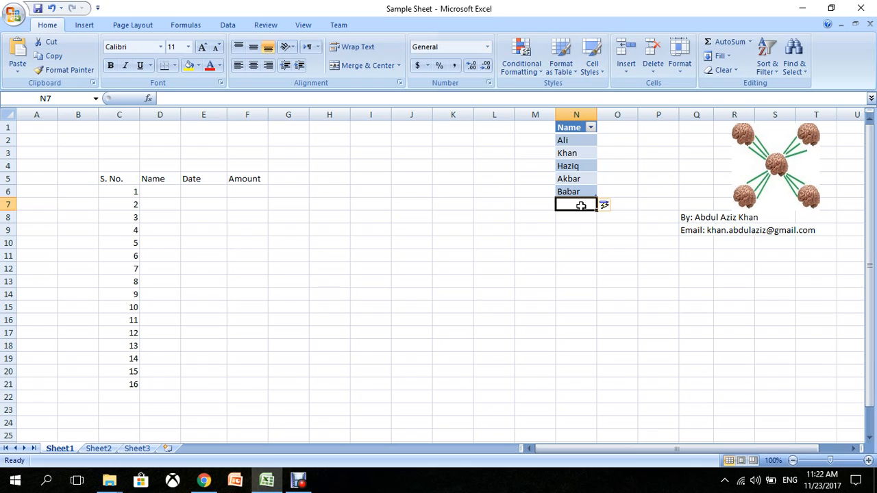
{"action": "type", "text": "Aurangzeb"}
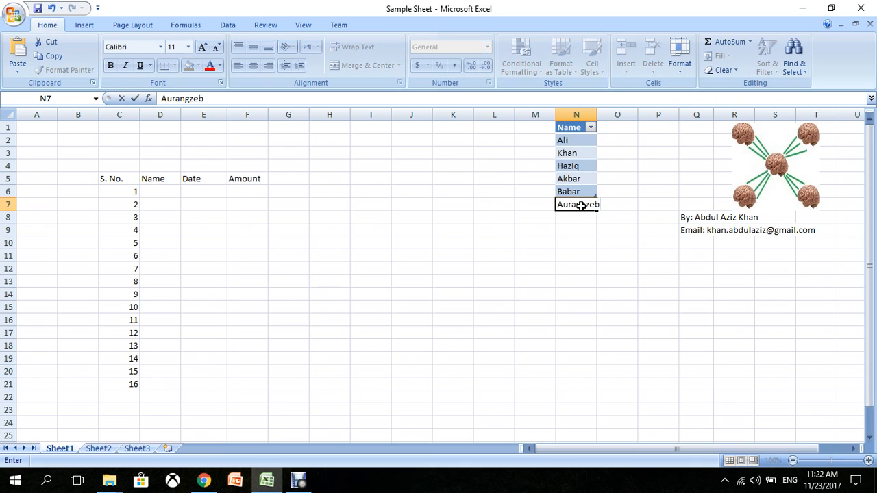
{"action": "key", "text": "Return"}
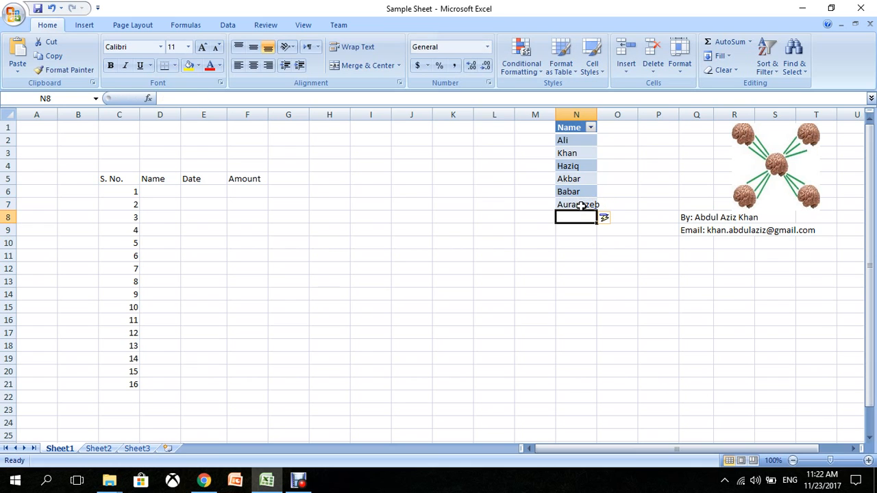
{"action": "type", "text": "Shahjahn"}
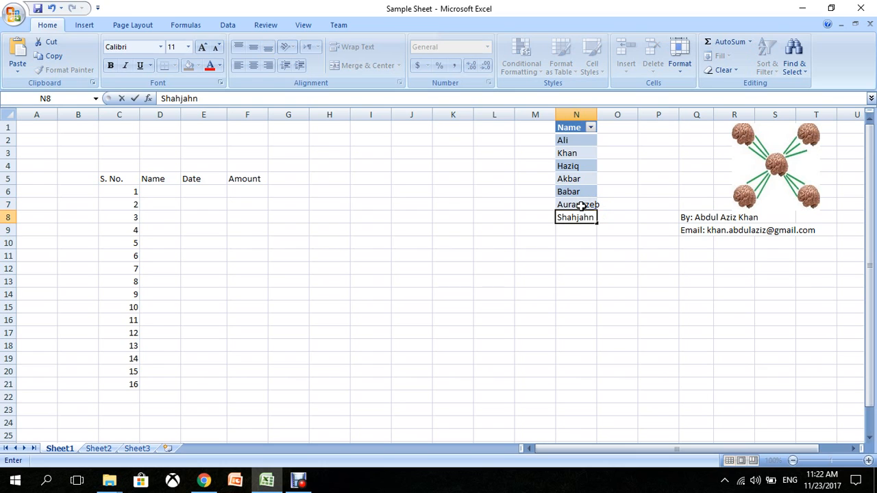
{"action": "key", "text": "BackSpace"}
{"action": "type", "text": "an"}
{"action": "key", "text": "Return"}
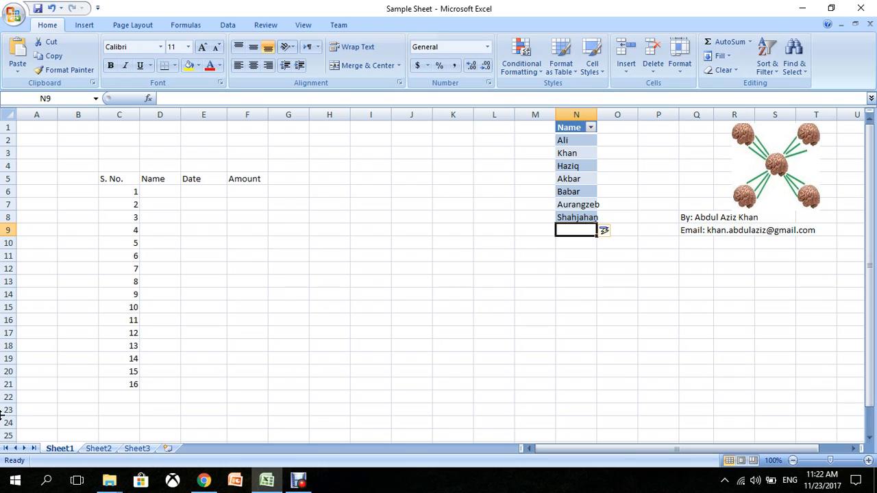
{"action": "left_click", "coordinate": [155, 260]}
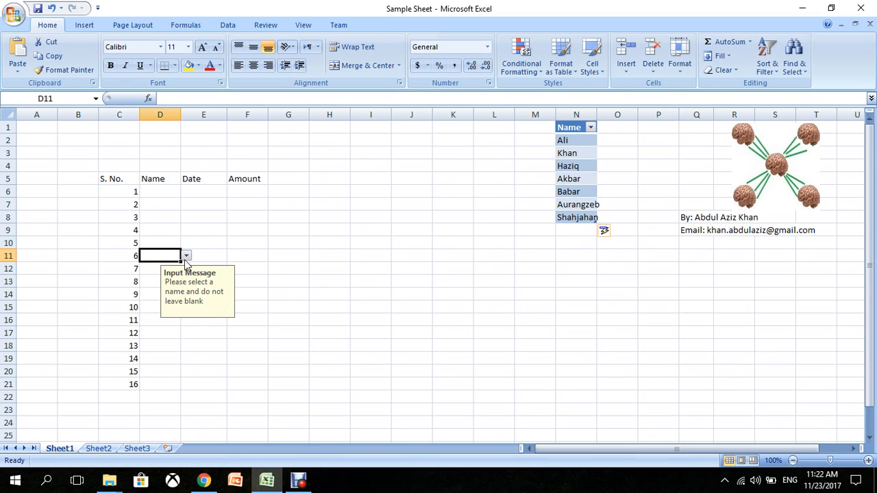
{"action": "left_click", "coordinate": [187, 257]}
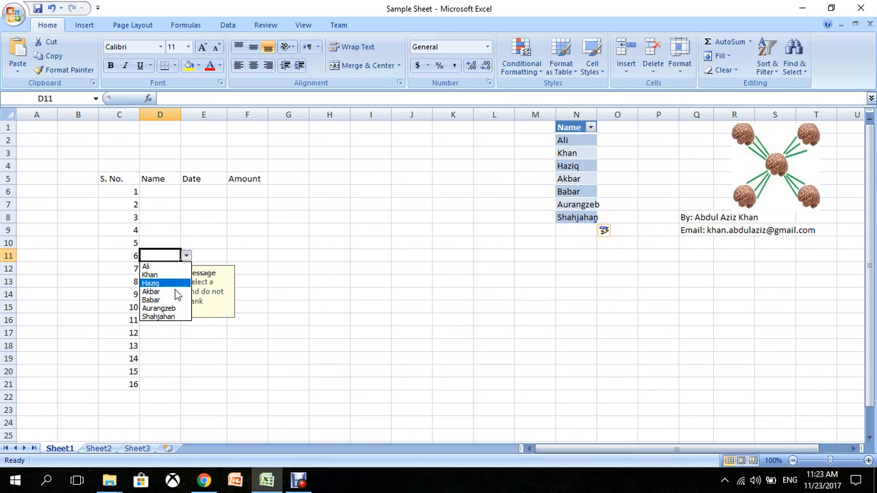
- Sort the table names in N2:N8 from A to Z and check the order of the drop-down choices in D7
{"action": "left_click", "coordinate": [575, 142]}
{"action": "left_click_drag", "start_coordinate": [576, 142], "coordinate": [572, 219]}
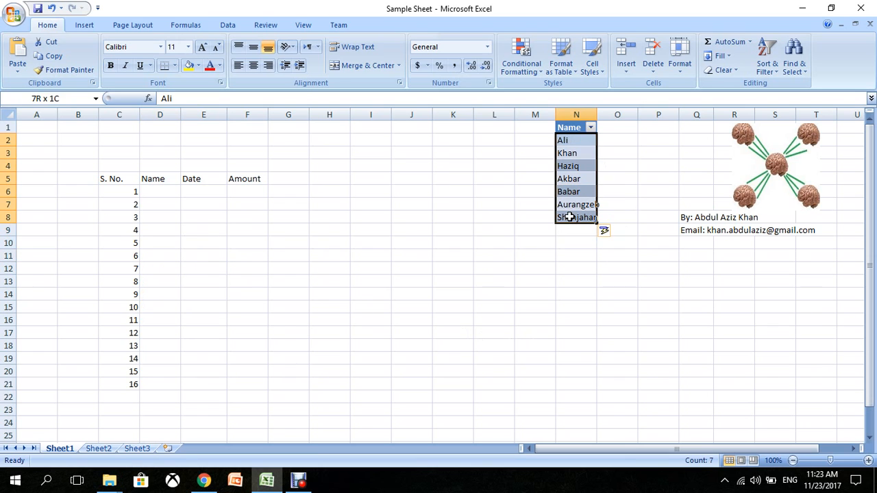
{"action": "left_click", "coordinate": [226, 25]}
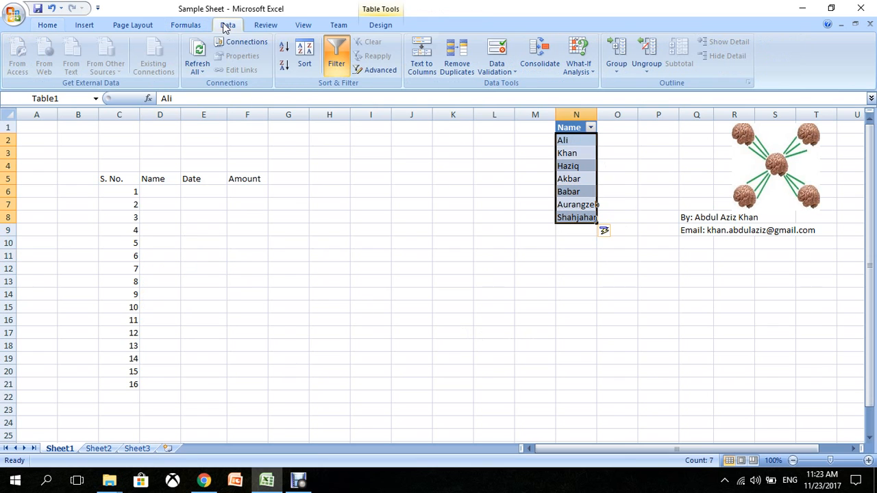
{"action": "left_click", "coordinate": [285, 48]}
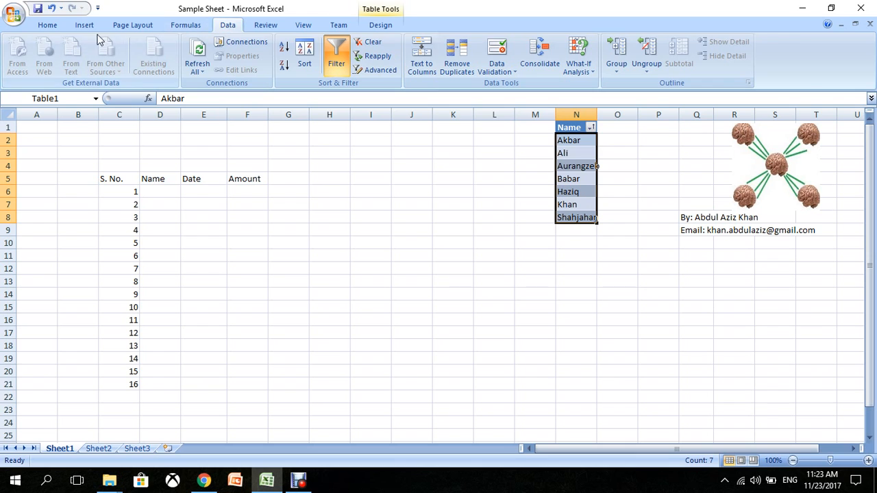
{"action": "left_click", "coordinate": [49, 27]}
{"action": "left_click", "coordinate": [162, 201]}
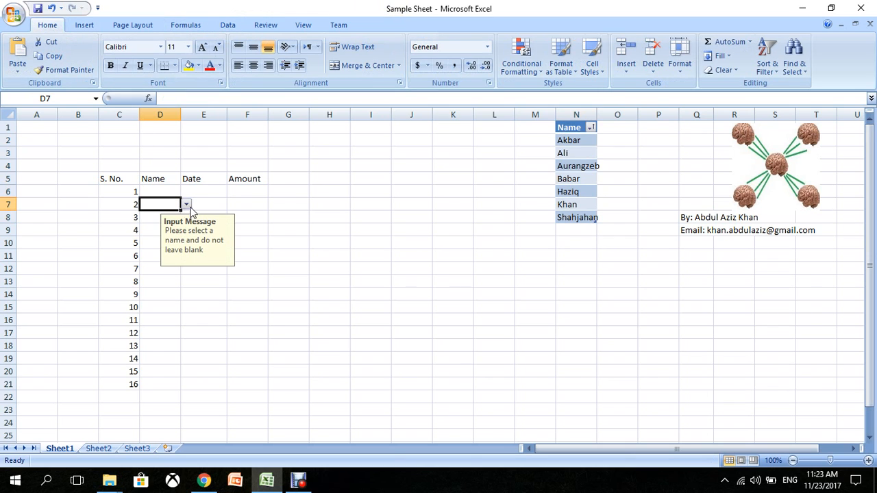
{"action": "left_click", "coordinate": [187, 205]}
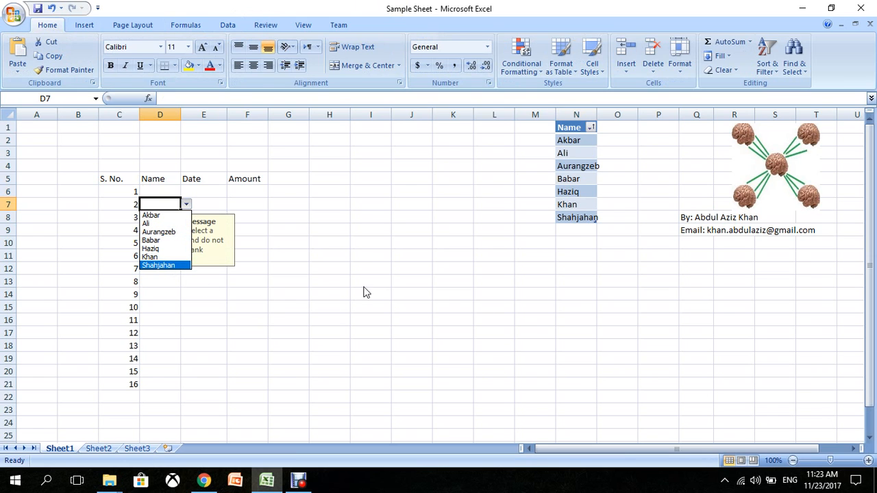
- Hide column N, which holds the source name table
{"action": "left_click", "coordinate": [579, 114]}
{"action": "right_click", "coordinate": [579, 114]}
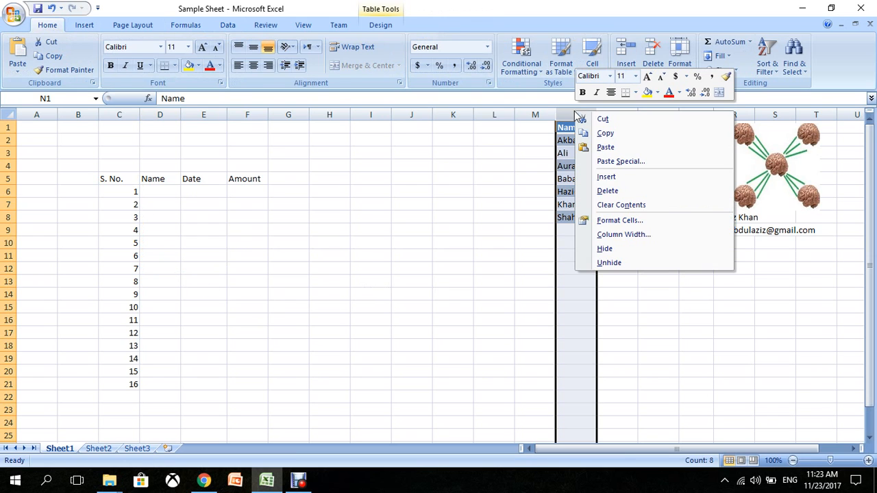
{"action": "left_click", "coordinate": [619, 249]}
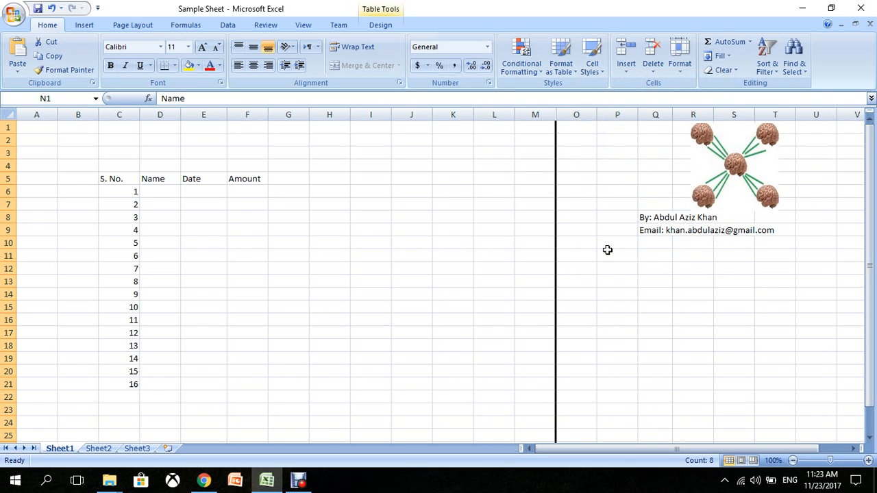
{"action": "left_click", "coordinate": [535, 182]}
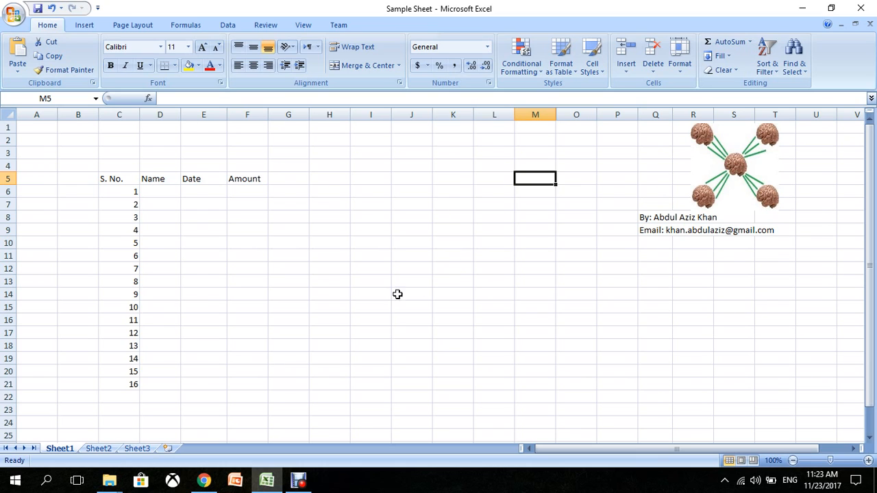
- Check the input message in Name cells D8 and D7 and the drop-down choices in D14 with the source column hidden
{"action": "left_click", "coordinate": [149, 217]}
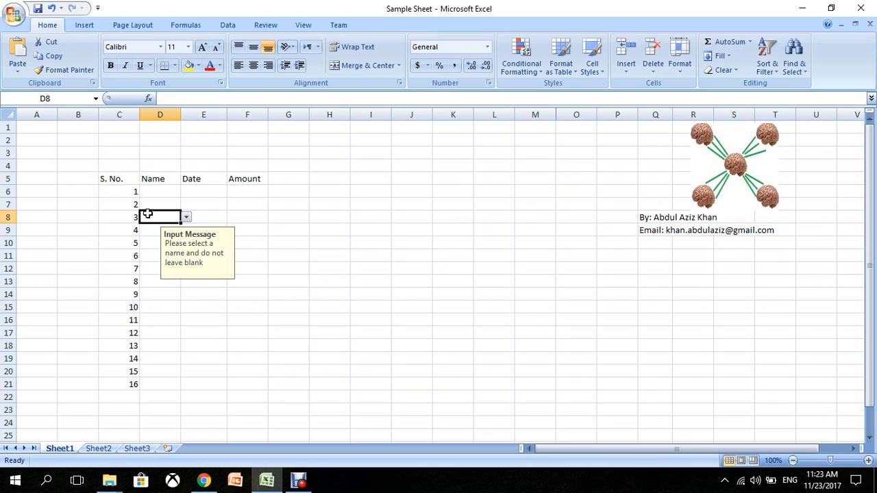
{"action": "left_click", "coordinate": [164, 204]}
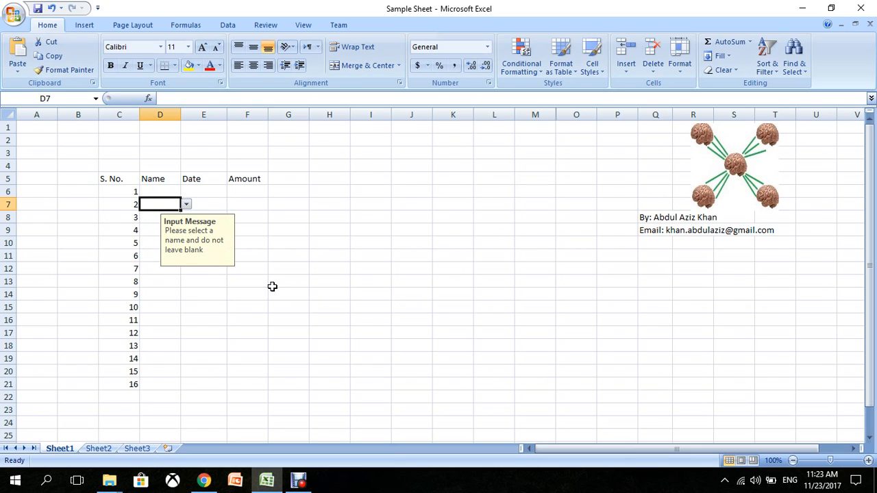
{"action": "left_click", "coordinate": [172, 293]}
{"action": "left_click", "coordinate": [186, 294]}
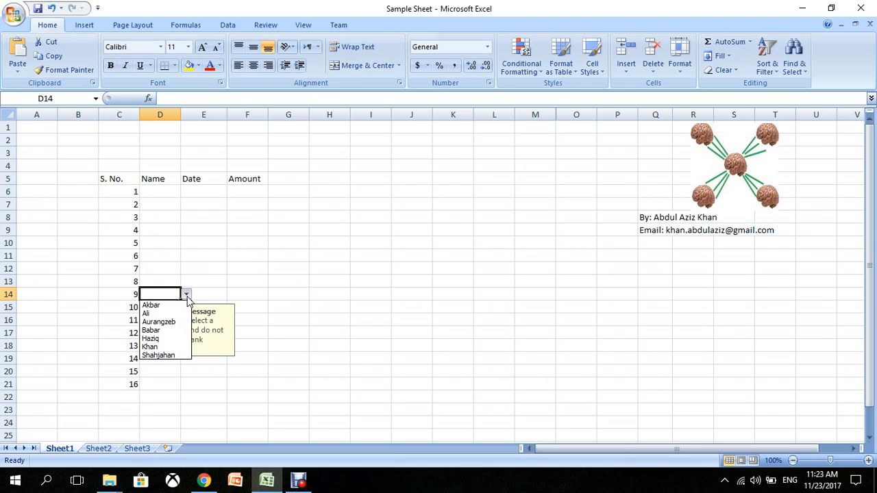
{"action": "left_click", "coordinate": [188, 299]}
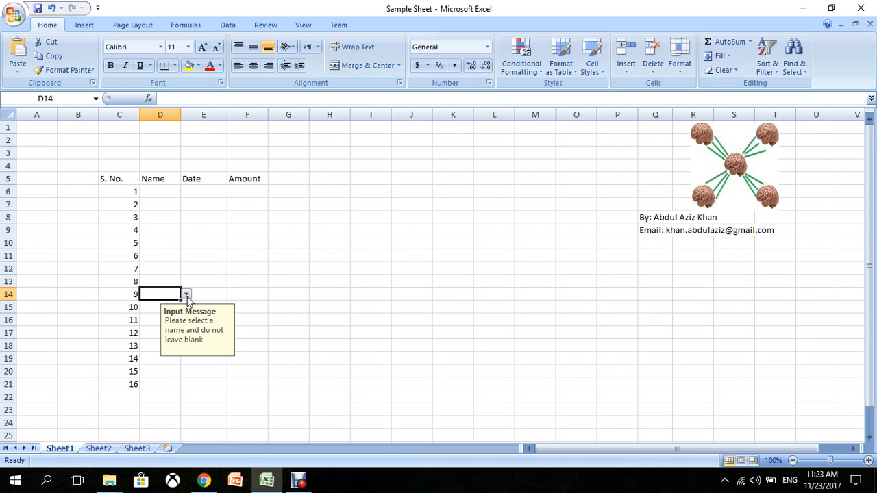